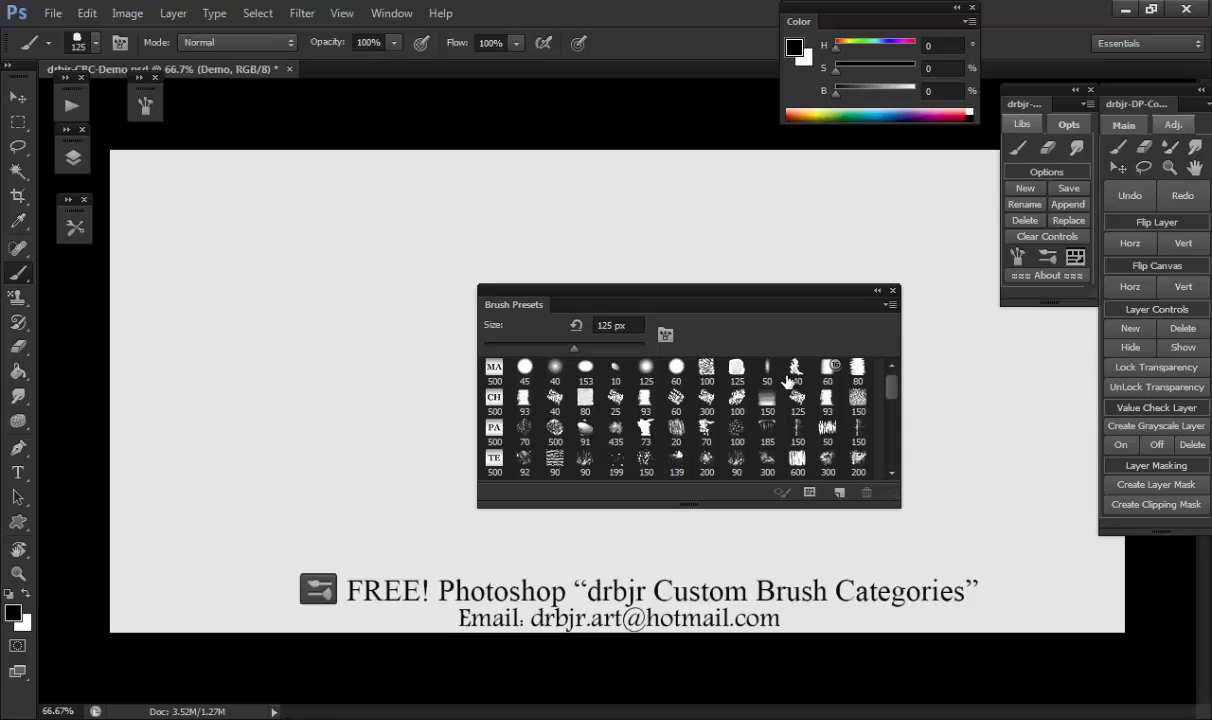
Try the 40 px and 125 px presets, then browse the category rows.
{"action": "left_click", "coordinate": [789, 378]}
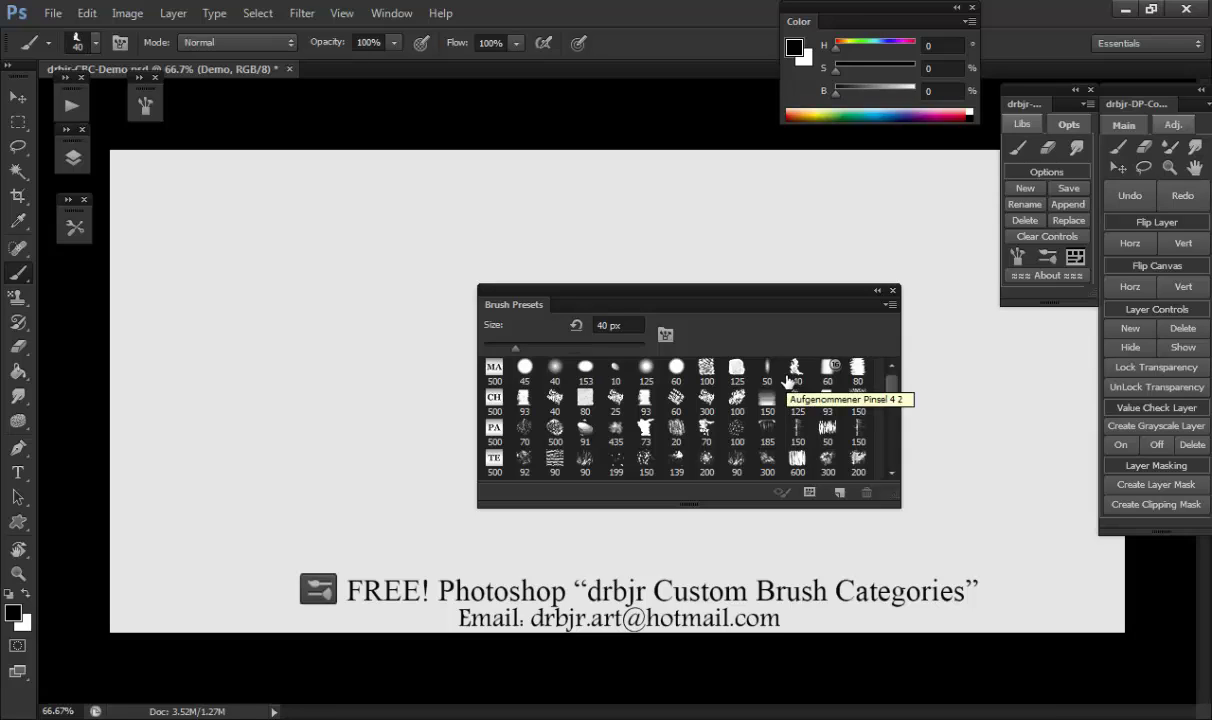
{"action": "left_click", "coordinate": [736, 367]}
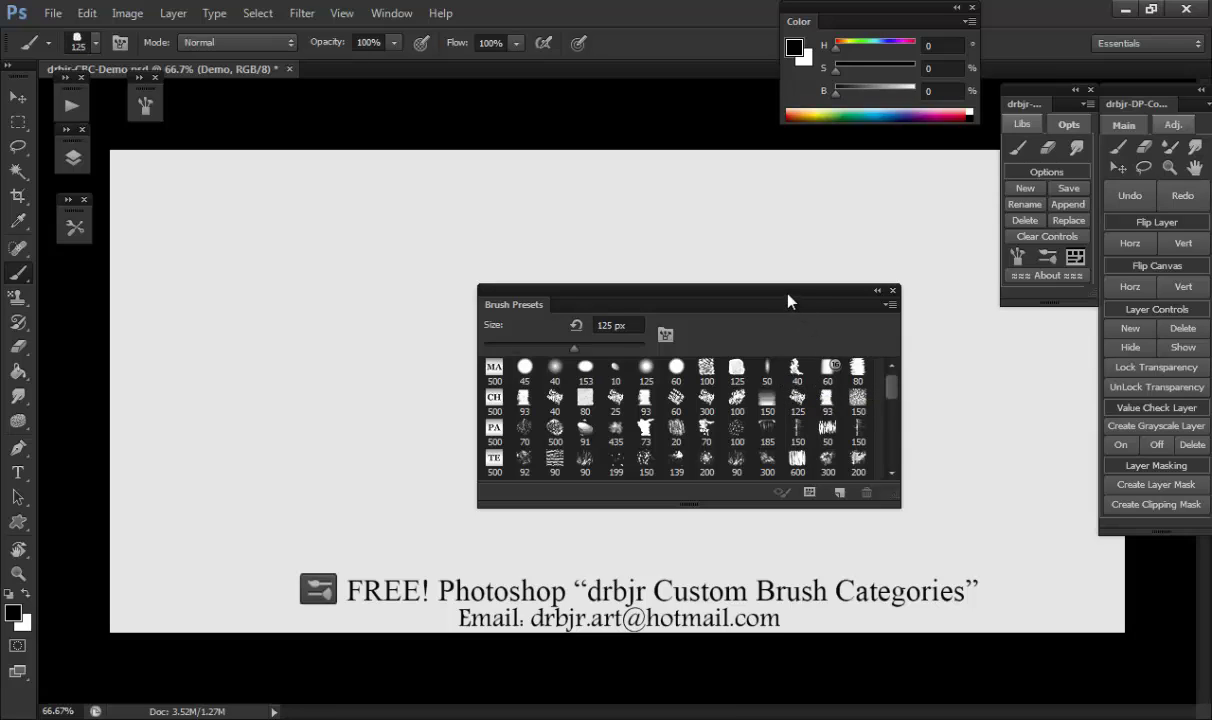
{"action": "scroll", "coordinate": [751, 417], "scroll_direction": "down", "scroll_amount": 3}
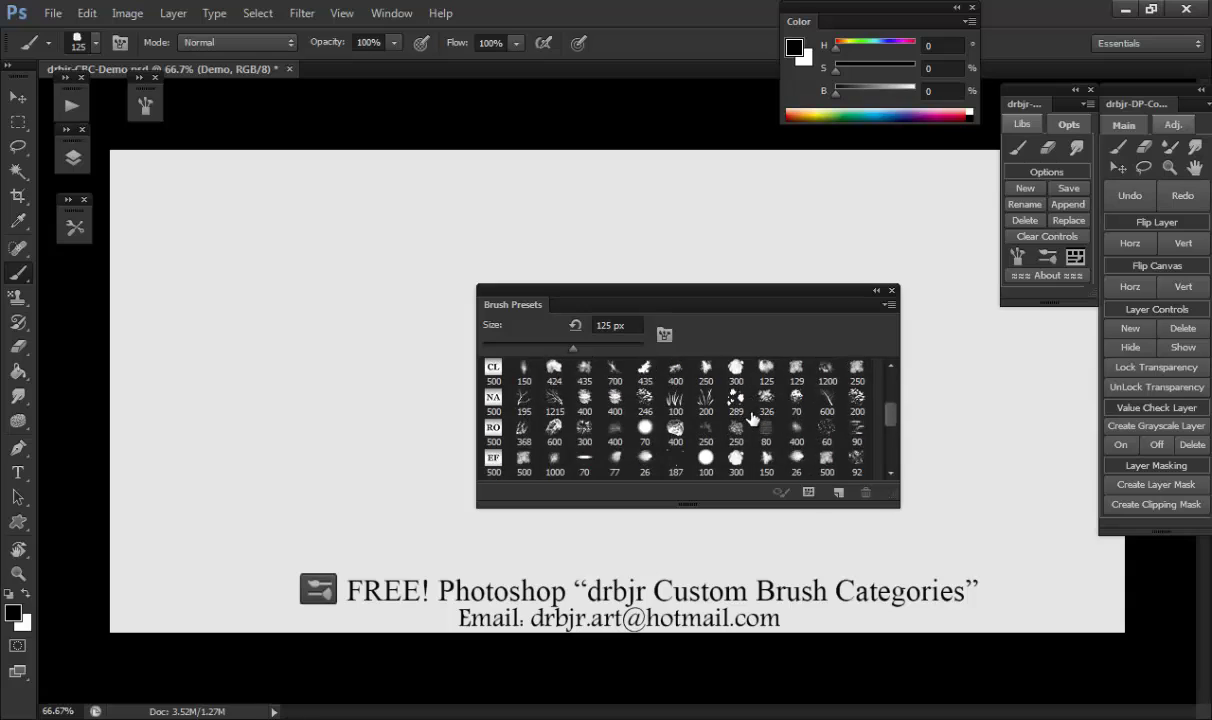
{"action": "scroll", "coordinate": [751, 417], "scroll_direction": "down", "scroll_amount": 2}
{"action": "scroll", "coordinate": [752, 418], "scroll_direction": "down", "scroll_amount": 2}
{"action": "scroll", "coordinate": [752, 418], "scroll_direction": "up", "scroll_amount": 3}
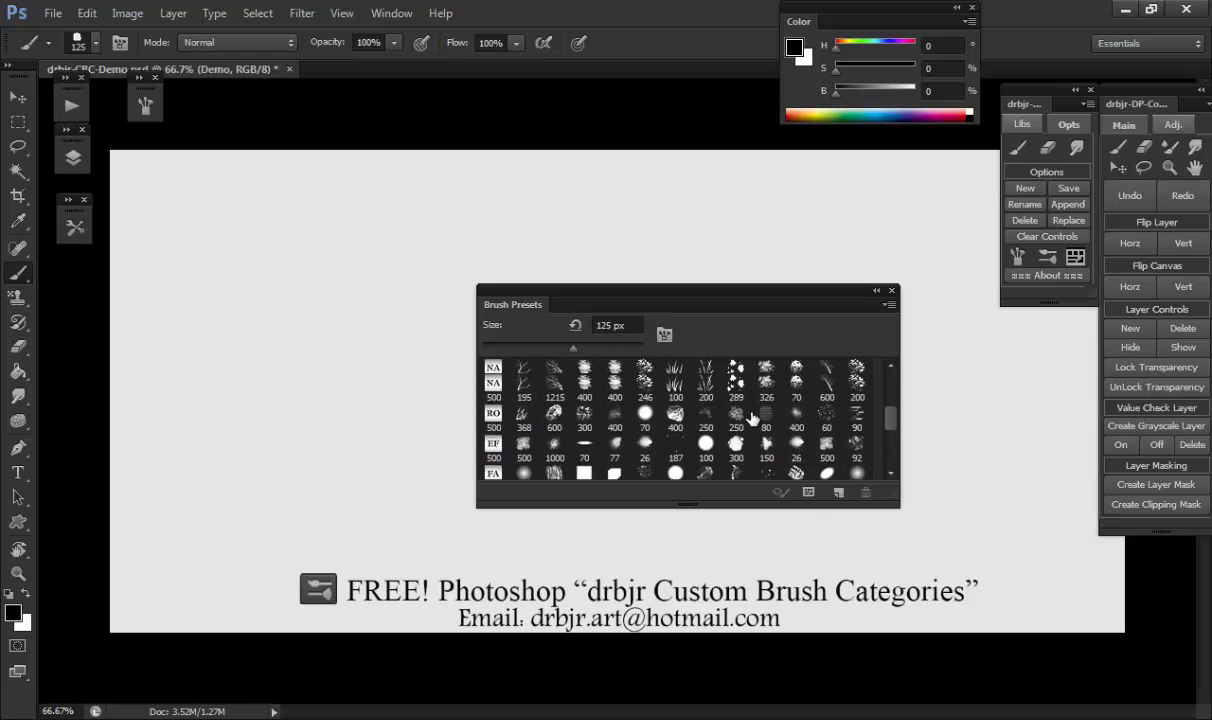
{"action": "scroll", "coordinate": [700, 400], "scroll_direction": "up", "scroll_amount": 2}
{"action": "scroll", "coordinate": [520, 388], "scroll_direction": "up", "scroll_amount": 2}
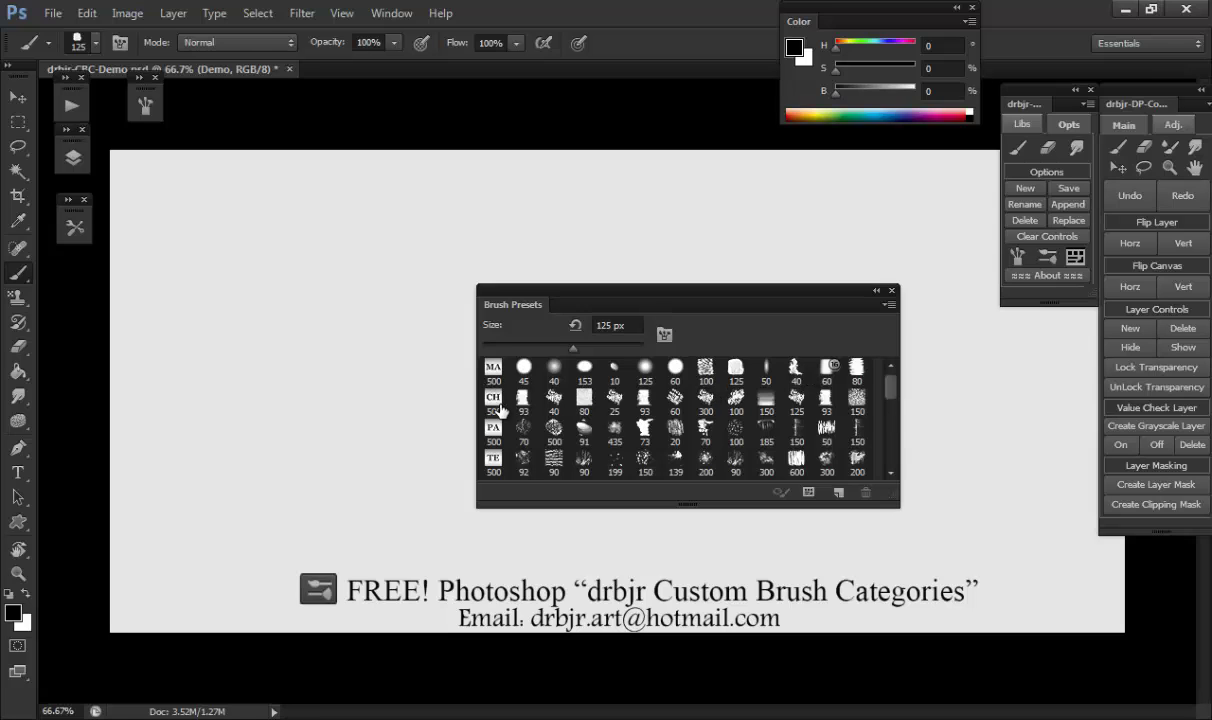
{"action": "scroll", "coordinate": [500, 420], "scroll_direction": "down", "scroll_amount": 1}
{"action": "scroll", "coordinate": [590, 455], "scroll_direction": "down", "scroll_amount": 1}
{"action": "scroll", "coordinate": [598, 455], "scroll_direction": "down", "scroll_amount": 1}
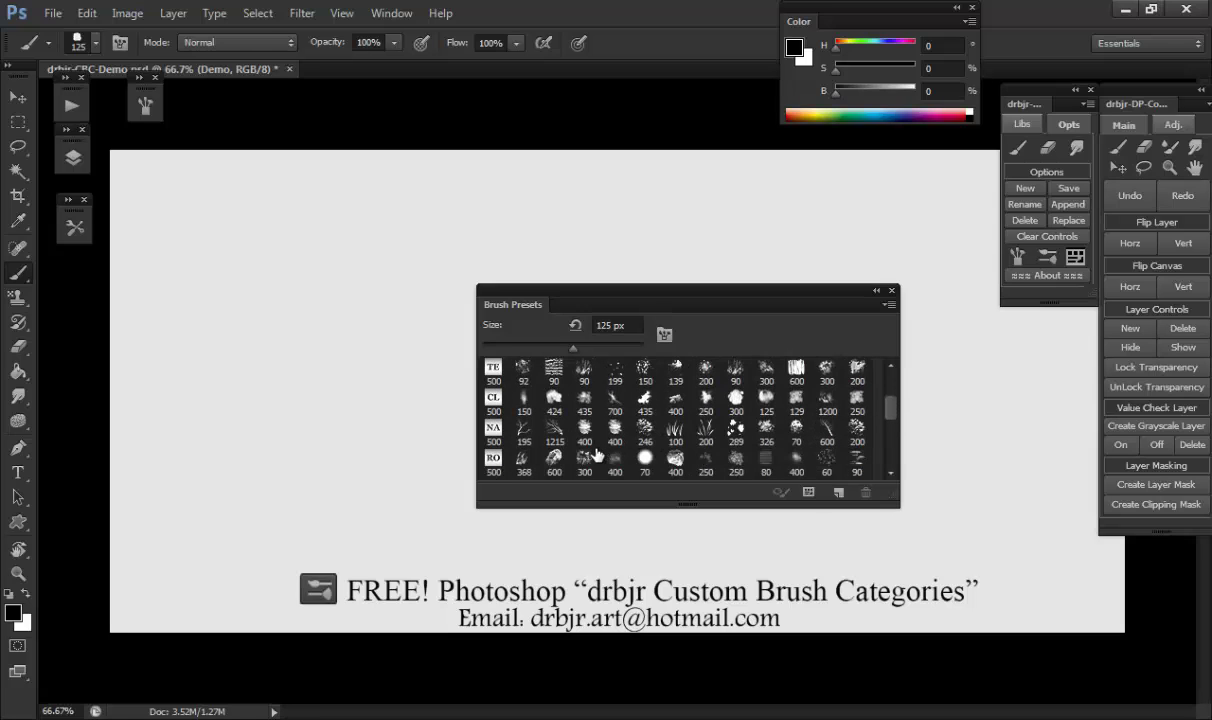
{"action": "scroll", "coordinate": [560, 432], "scroll_direction": "down", "scroll_amount": 2}
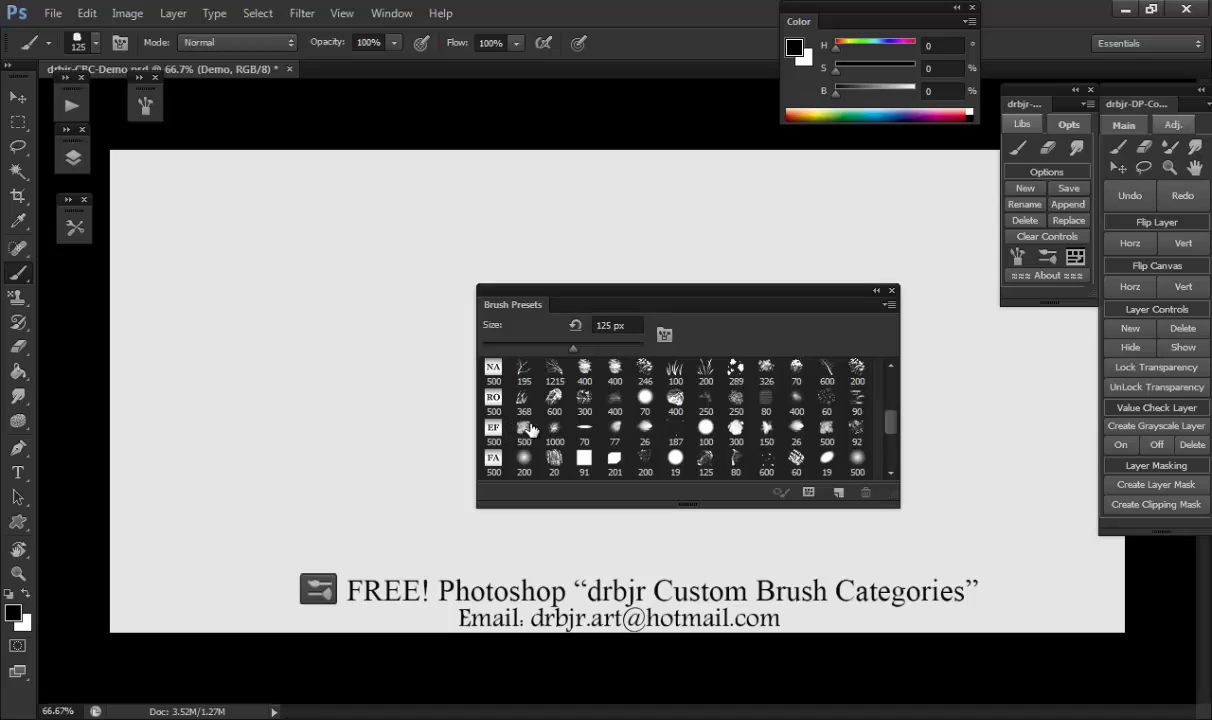
{"action": "scroll", "coordinate": [551, 435], "scroll_direction": "down", "scroll_amount": 2}
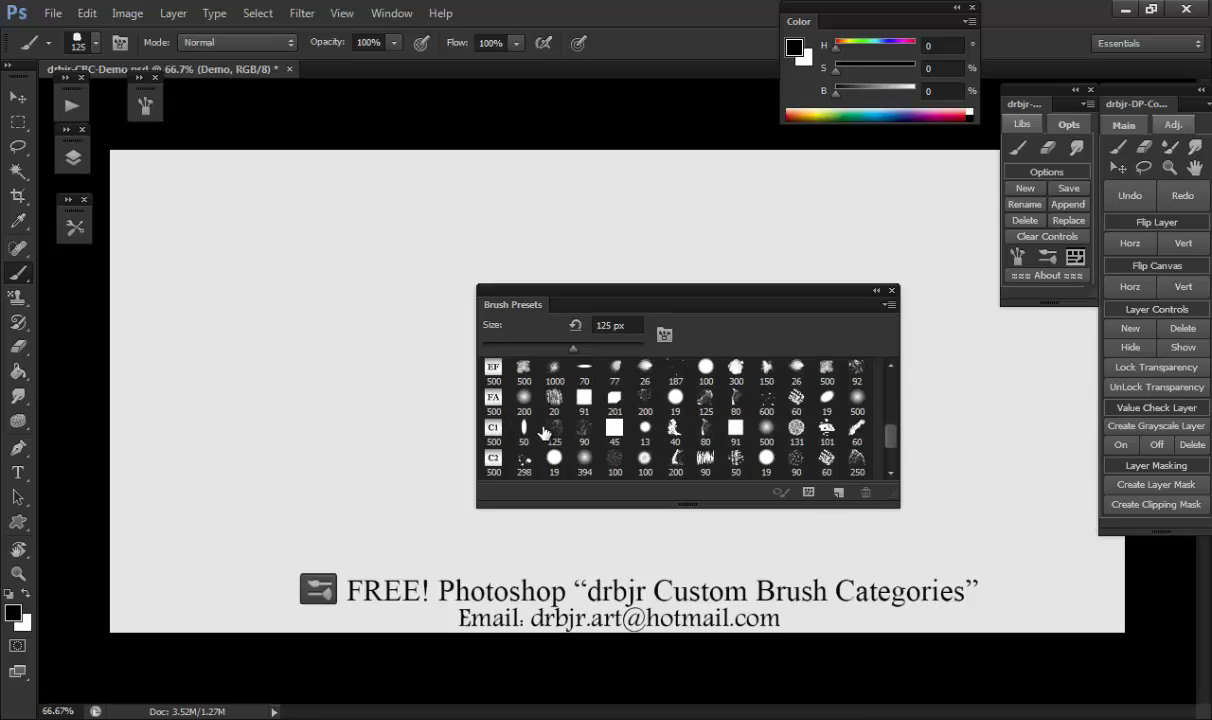
{"action": "scroll", "coordinate": [545, 432], "scroll_direction": "down", "scroll_amount": 1}
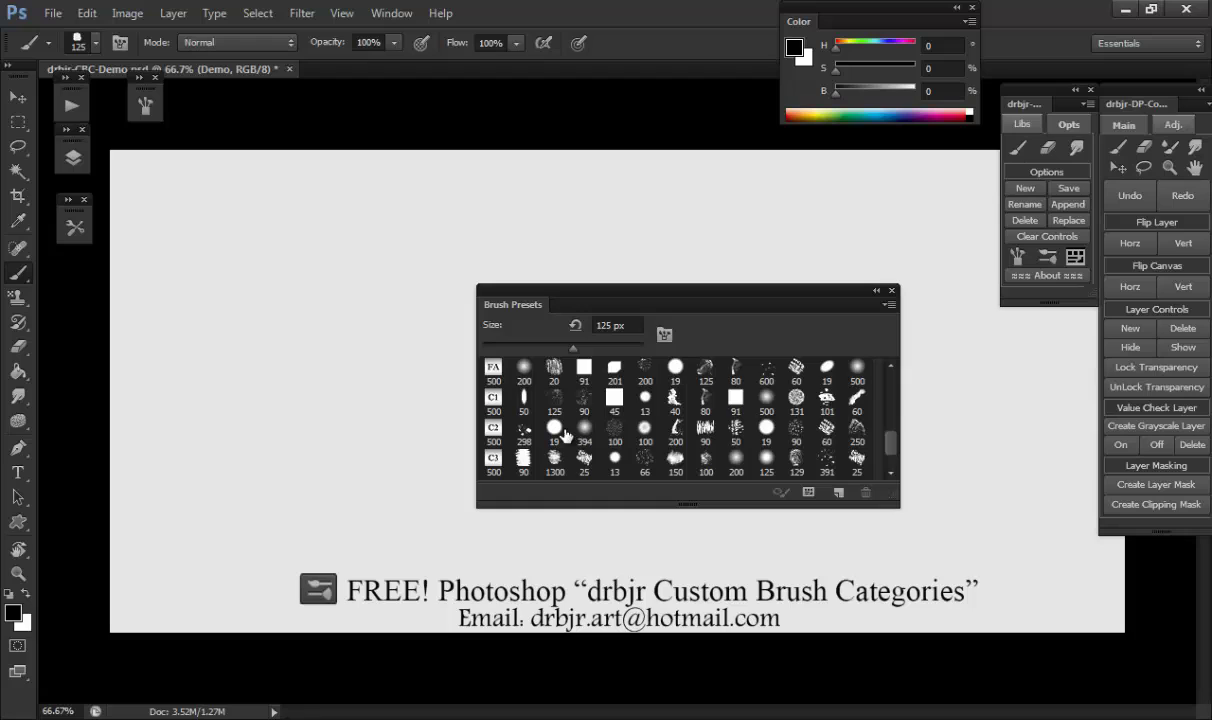
{"action": "scroll", "coordinate": [645, 422], "scroll_direction": "down", "scroll_amount": 1}
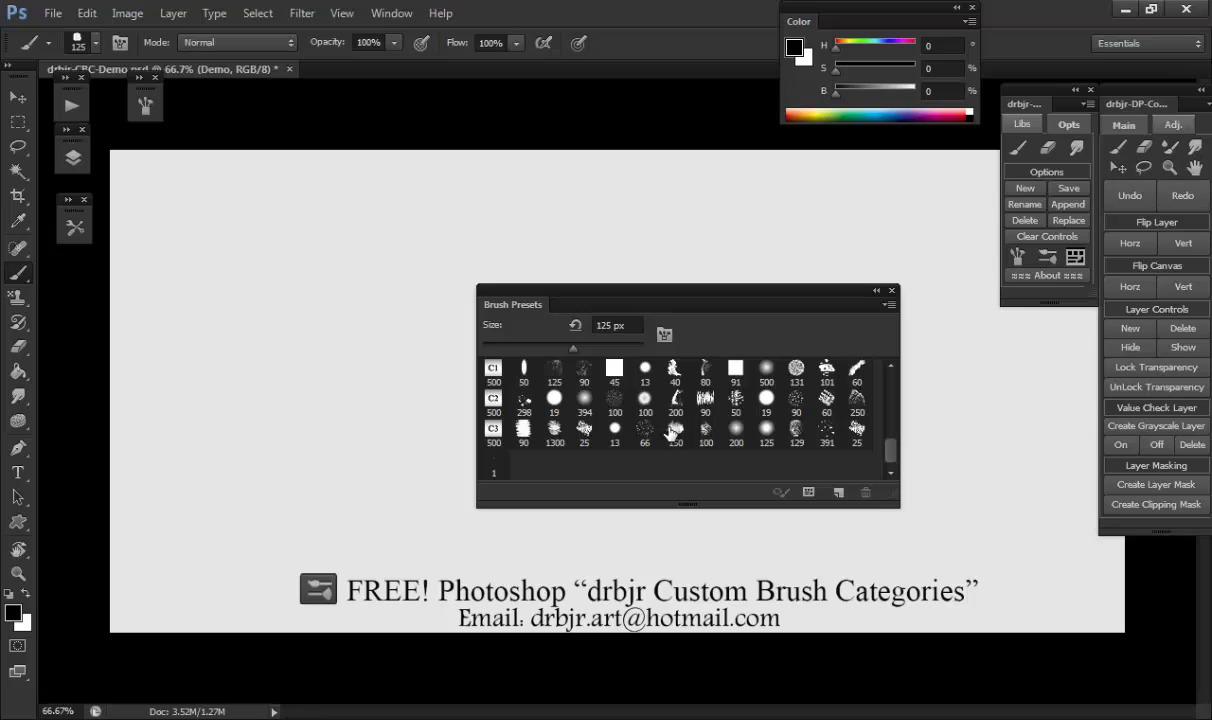
{"action": "scroll", "coordinate": [672, 432], "scroll_direction": "up", "scroll_amount": 3}
{"action": "scroll", "coordinate": [672, 432], "scroll_direction": "up", "scroll_amount": 3}
{"action": "scroll", "coordinate": [672, 432], "scroll_direction": "up", "scroll_amount": 3}
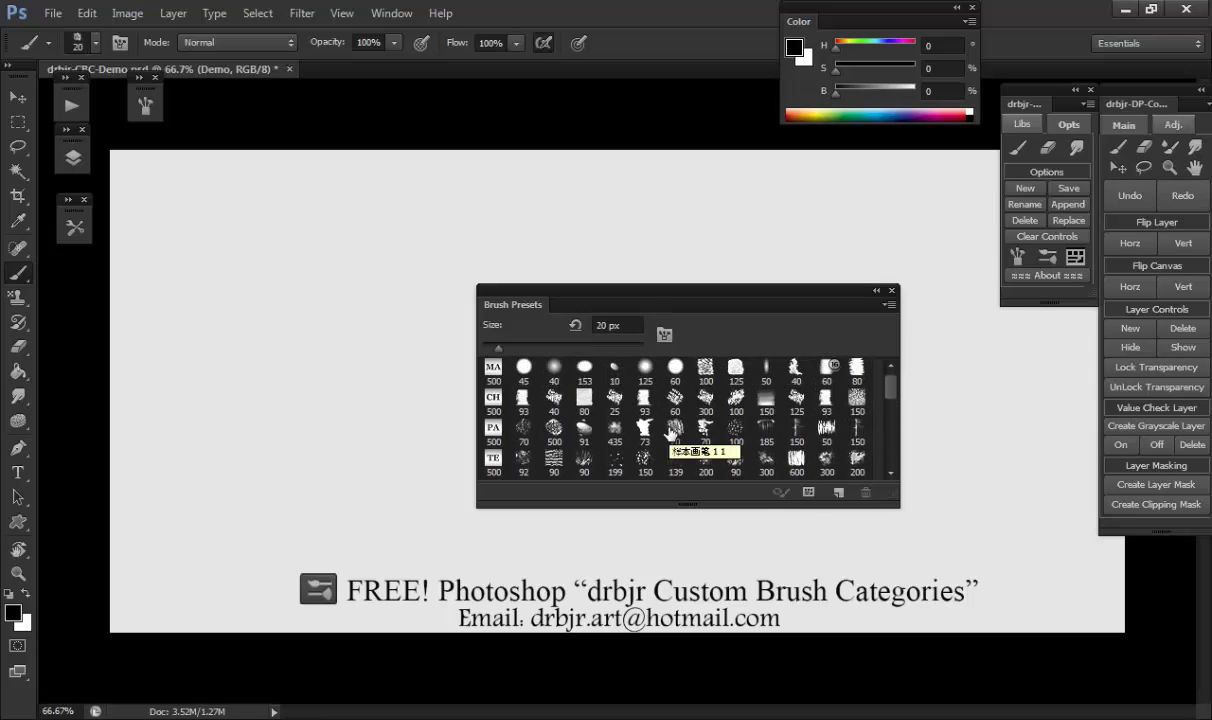
Sample the 125 px, 93 px and 45 px round presets, ending on a 125 px brush.
{"action": "left_click", "coordinate": [672, 430]}
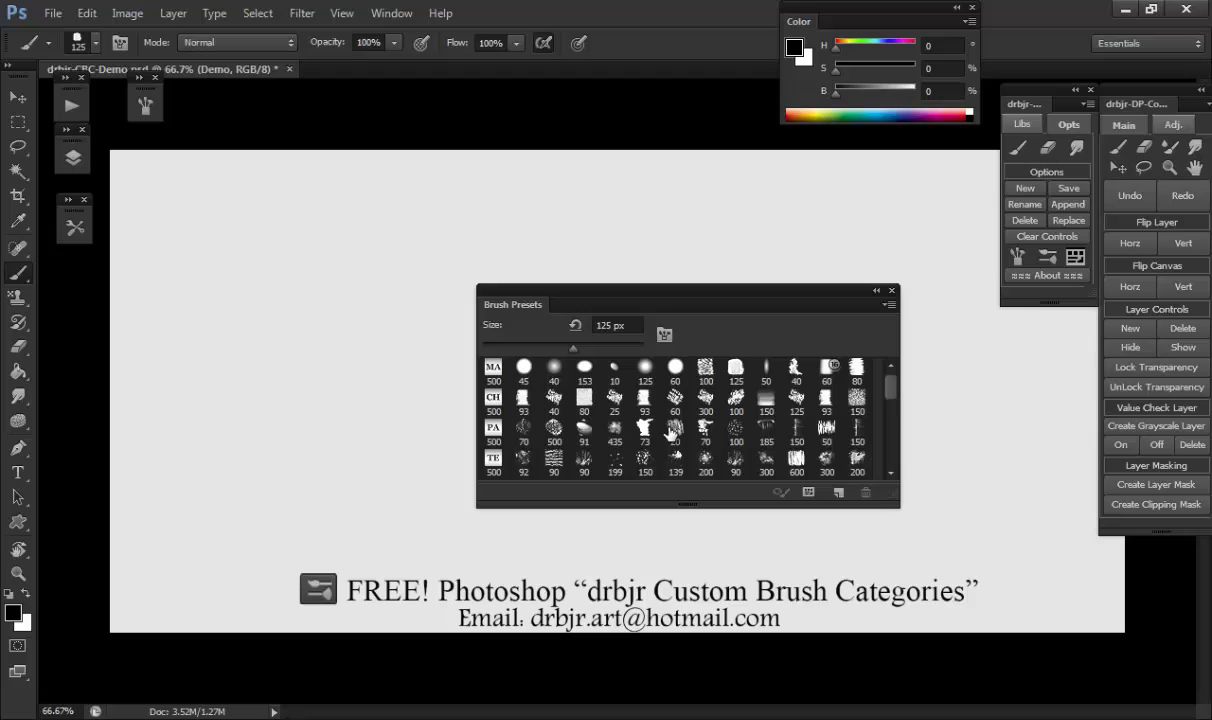
{"action": "scroll", "coordinate": [672, 432], "scroll_direction": "down", "scroll_amount": 2}
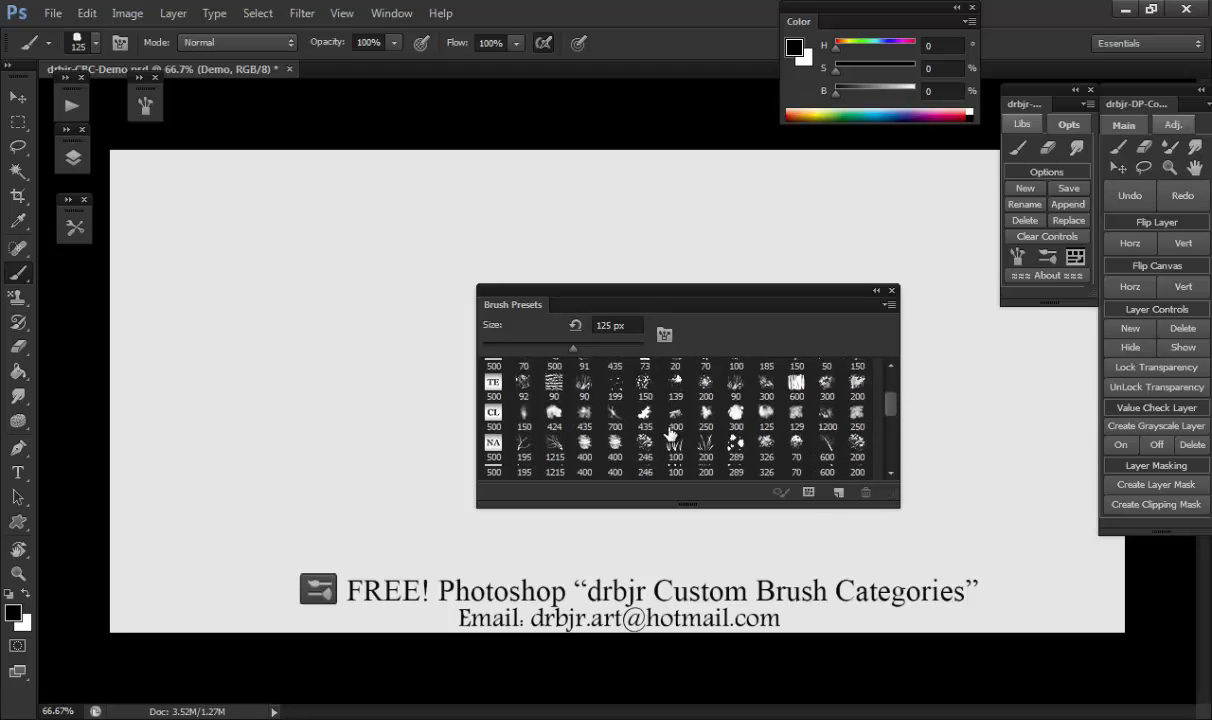
{"action": "scroll", "coordinate": [672, 432], "scroll_direction": "down", "scroll_amount": 2}
{"action": "scroll", "coordinate": [672, 432], "scroll_direction": "down", "scroll_amount": 2}
{"action": "scroll", "coordinate": [672, 432], "scroll_direction": "down", "scroll_amount": 2}
{"action": "scroll", "coordinate": [672, 432], "scroll_direction": "up", "scroll_amount": 5}
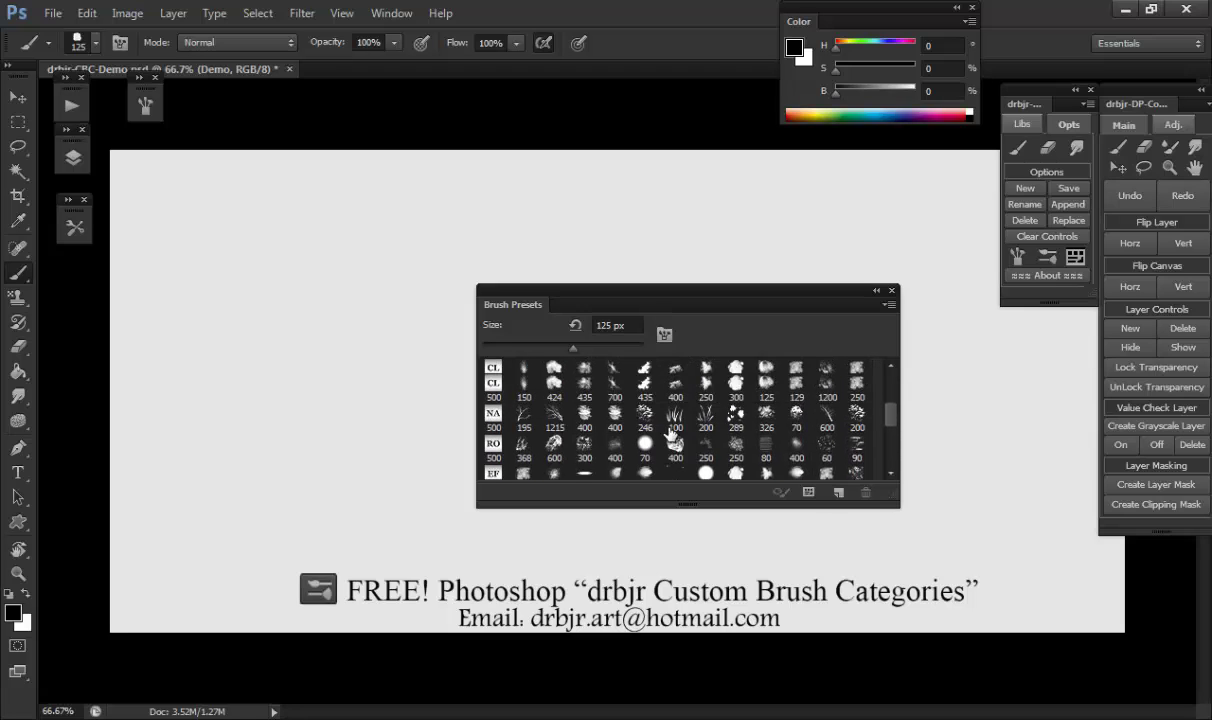
{"action": "left_click", "coordinate": [647, 399]}
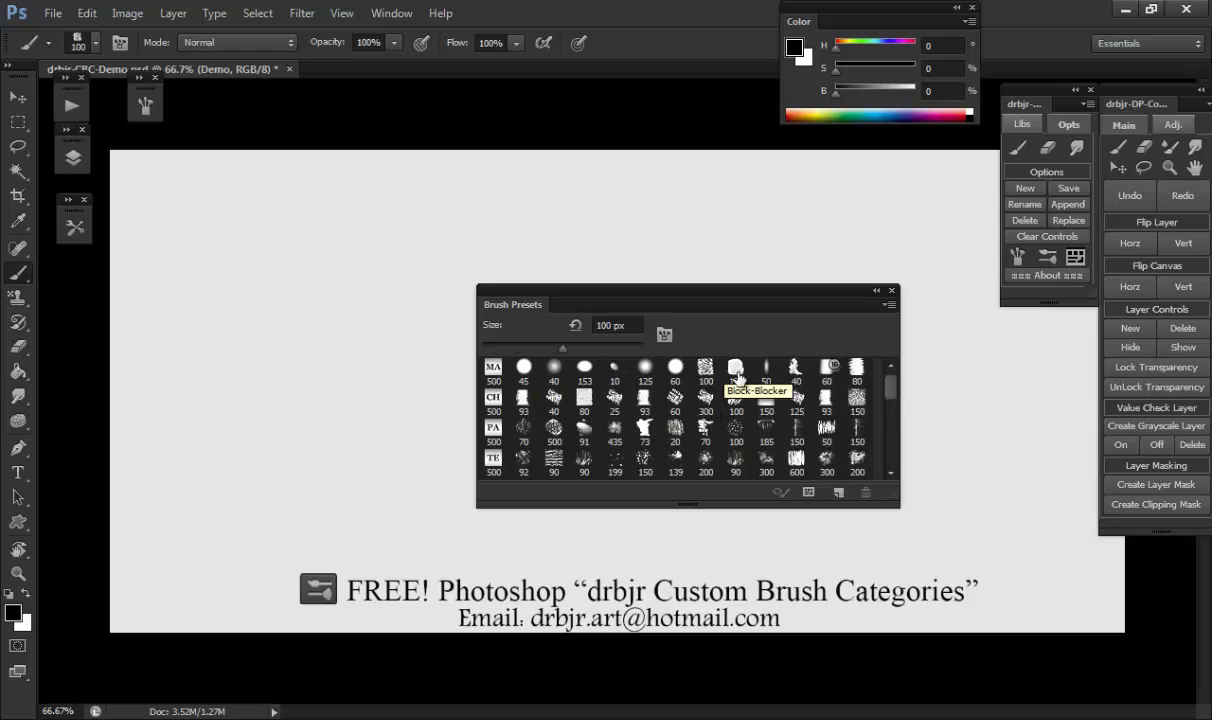
{"action": "left_click", "coordinate": [523, 368]}
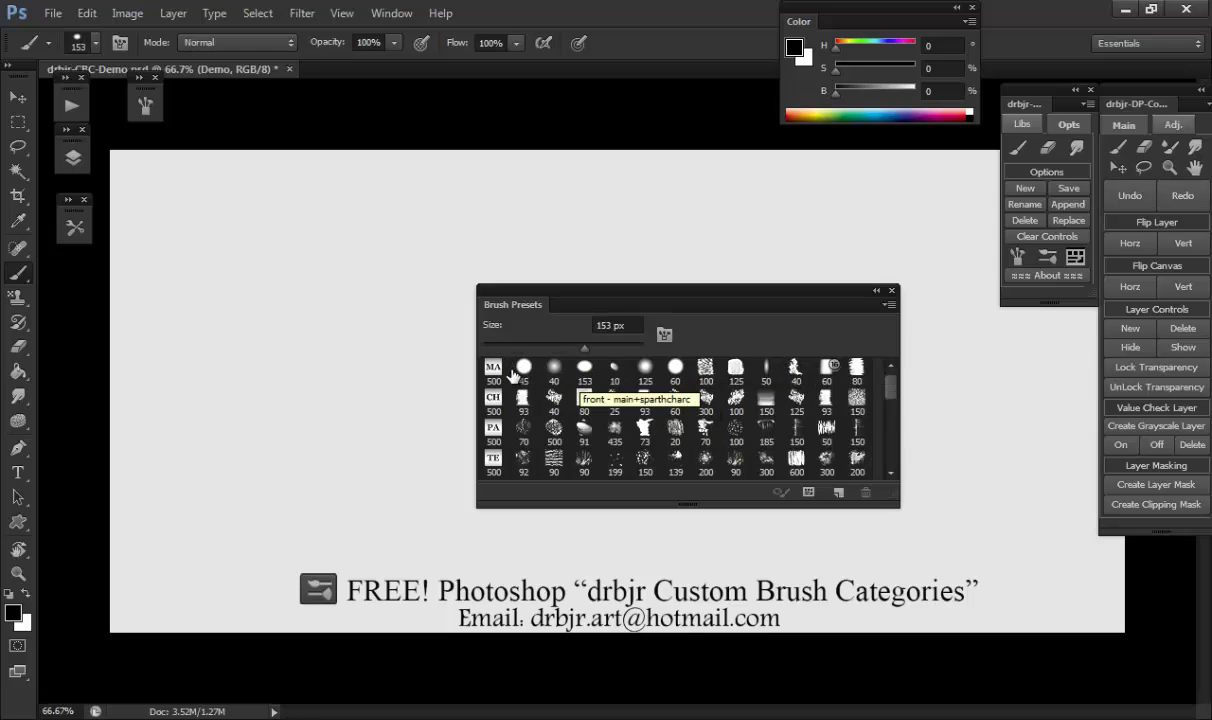
{"action": "left_click", "coordinate": [645, 366]}
Bring up the preset display options flyout, then close it without changes.
{"action": "left_click", "coordinate": [889, 305]}
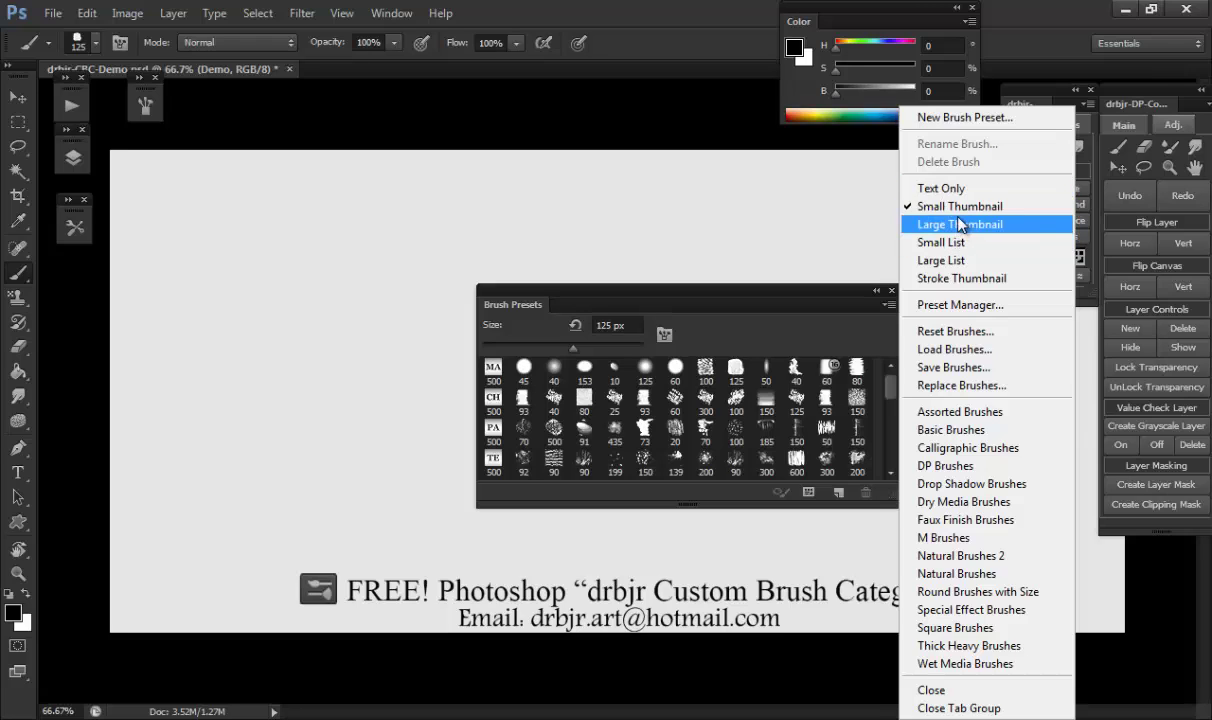
{"action": "left_click", "coordinate": [888, 305]}
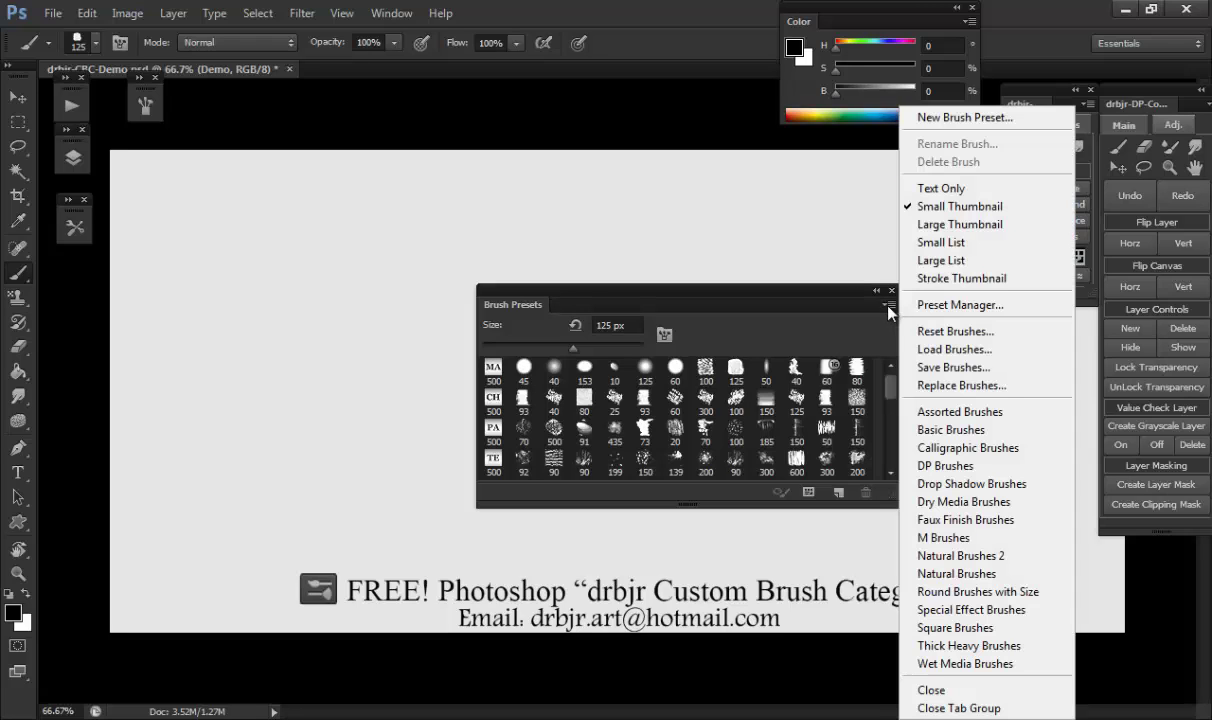
{"action": "left_click", "coordinate": [840, 306]}
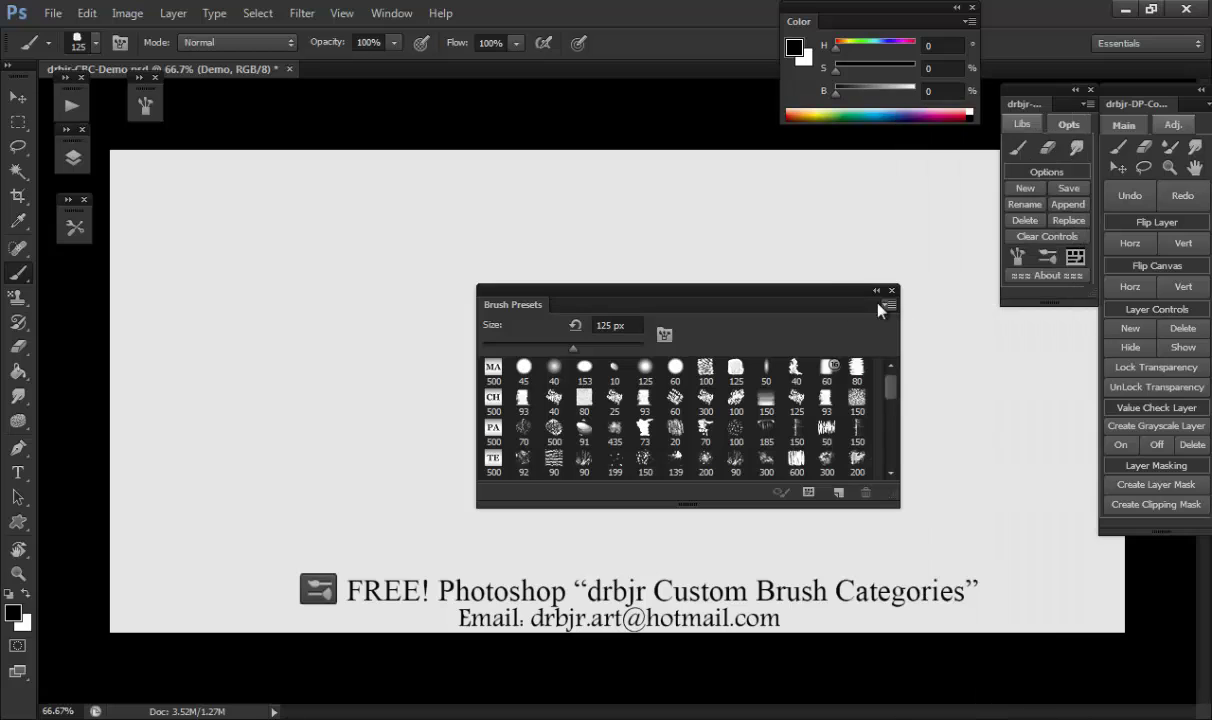
Dock the Brush Presets panel against the bottom-right edge of the window.
{"action": "mouse_move", "coordinate": [795, 289]}
{"action": "left_mouse_down"}
{"action": "mouse_move", "coordinate": [1128, 550]}
{"action": "mouse_move", "coordinate": [771, 298]}
{"action": "mouse_move", "coordinate": [702, 278]}
{"action": "left_mouse_up"}
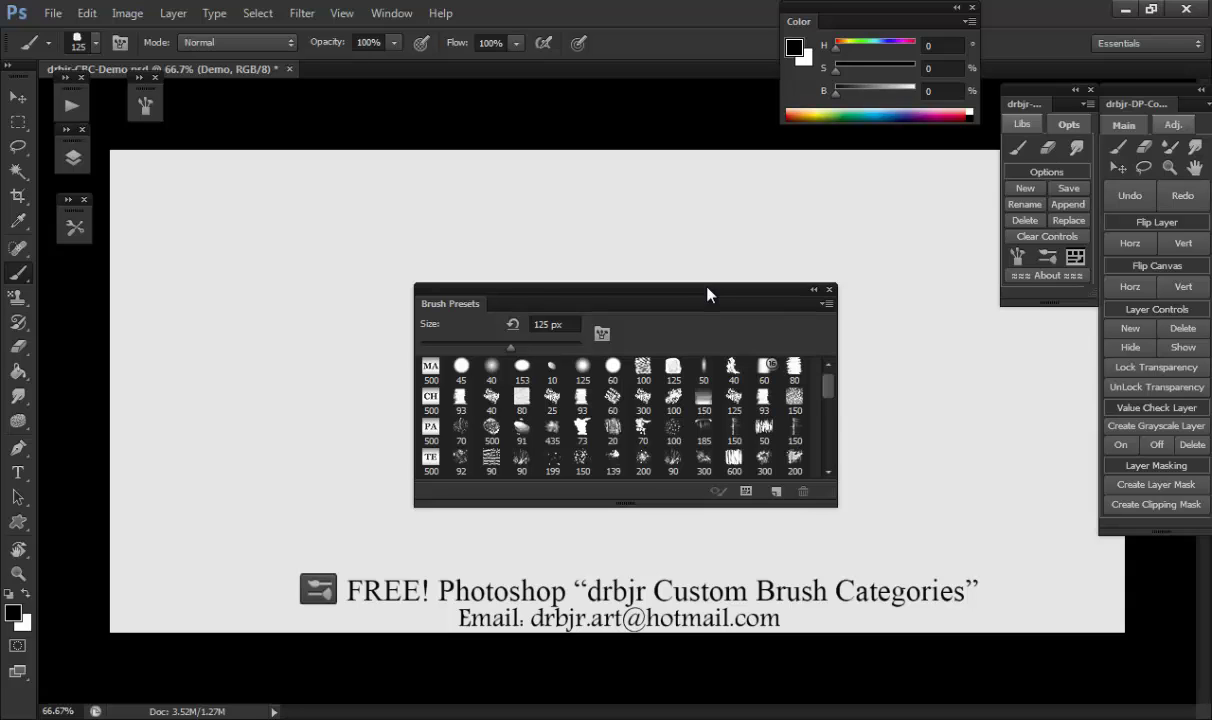
{"action": "left_click_drag", "start_coordinate": [666, 292], "coordinate": [1075, 572]}
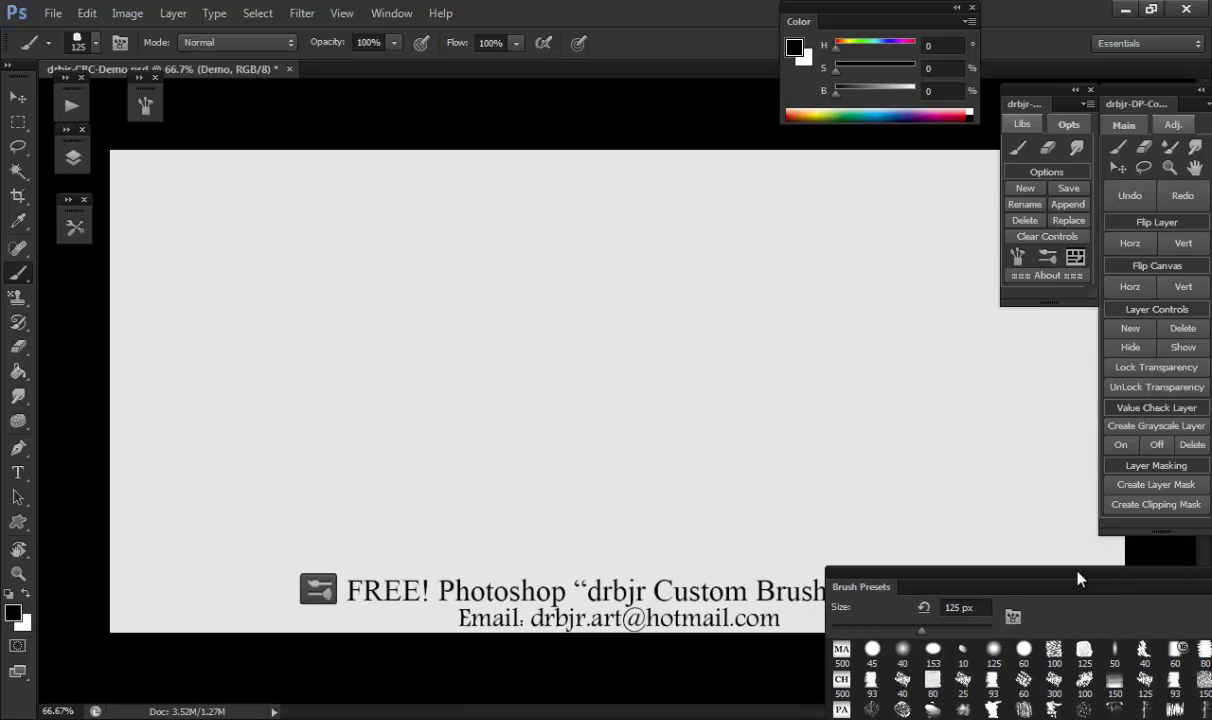
{"action": "left_click_drag", "start_coordinate": [1075, 572], "coordinate": [1052, 565]}
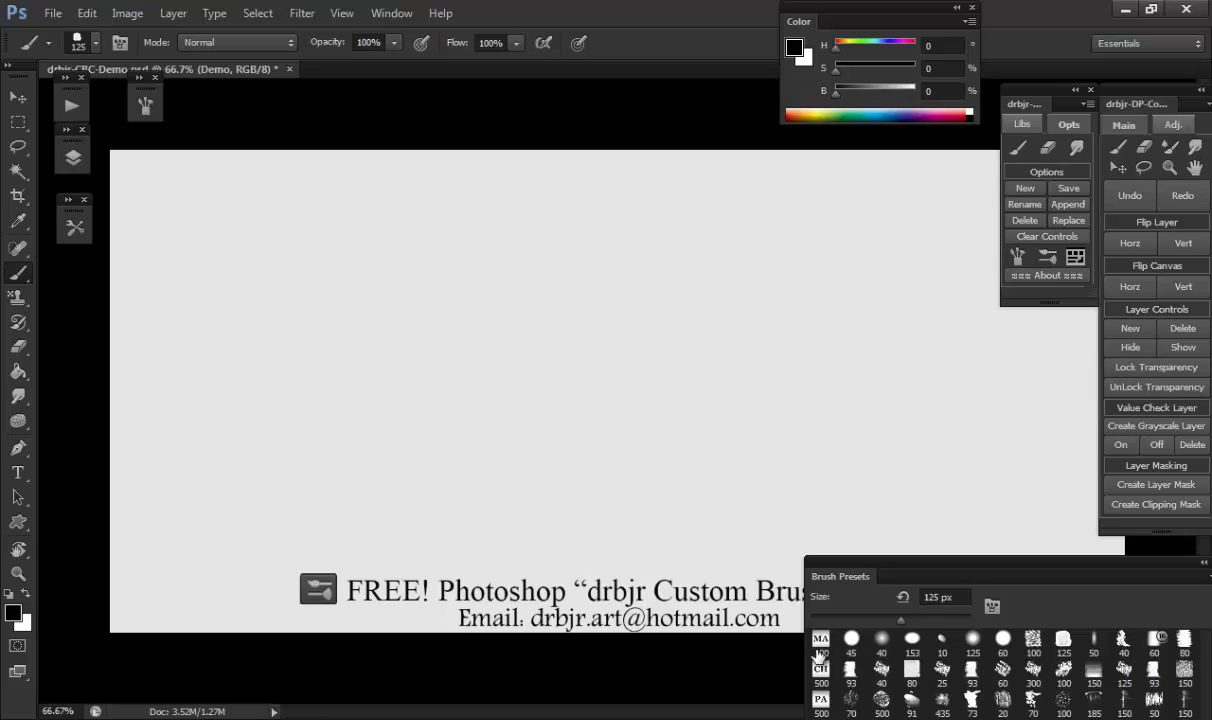
Paint a dark S-shaped test stroke with the 92 px preset.
{"action": "scroll", "coordinate": [862, 665], "scroll_direction": "down", "scroll_amount": 2}
{"action": "scroll", "coordinate": [853, 673], "scroll_direction": "down", "scroll_amount": 3}
{"action": "scroll", "coordinate": [853, 673], "scroll_direction": "up", "scroll_amount": 1}
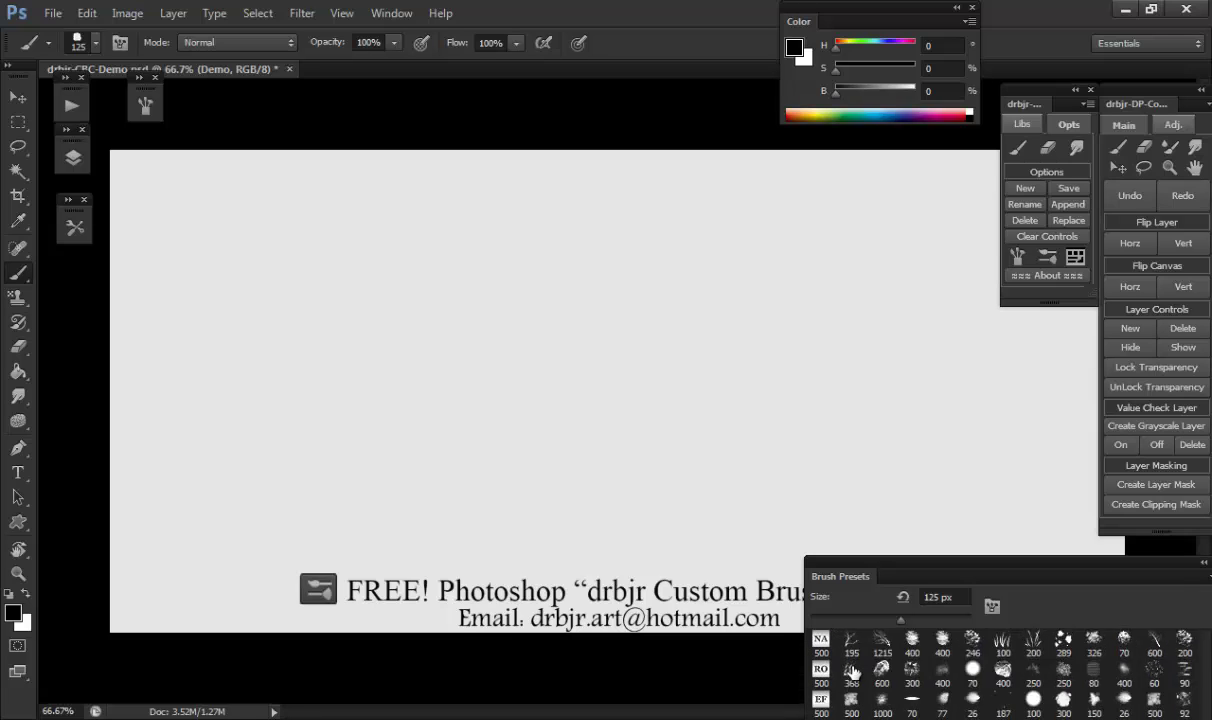
{"action": "scroll", "coordinate": [853, 673], "scroll_direction": "up", "scroll_amount": 1}
{"action": "scroll", "coordinate": [853, 672], "scroll_direction": "up", "scroll_amount": 1}
{"action": "scroll", "coordinate": [853, 670], "scroll_direction": "up", "scroll_amount": 1}
{"action": "scroll", "coordinate": [853, 672], "scroll_direction": "up", "scroll_amount": 1}
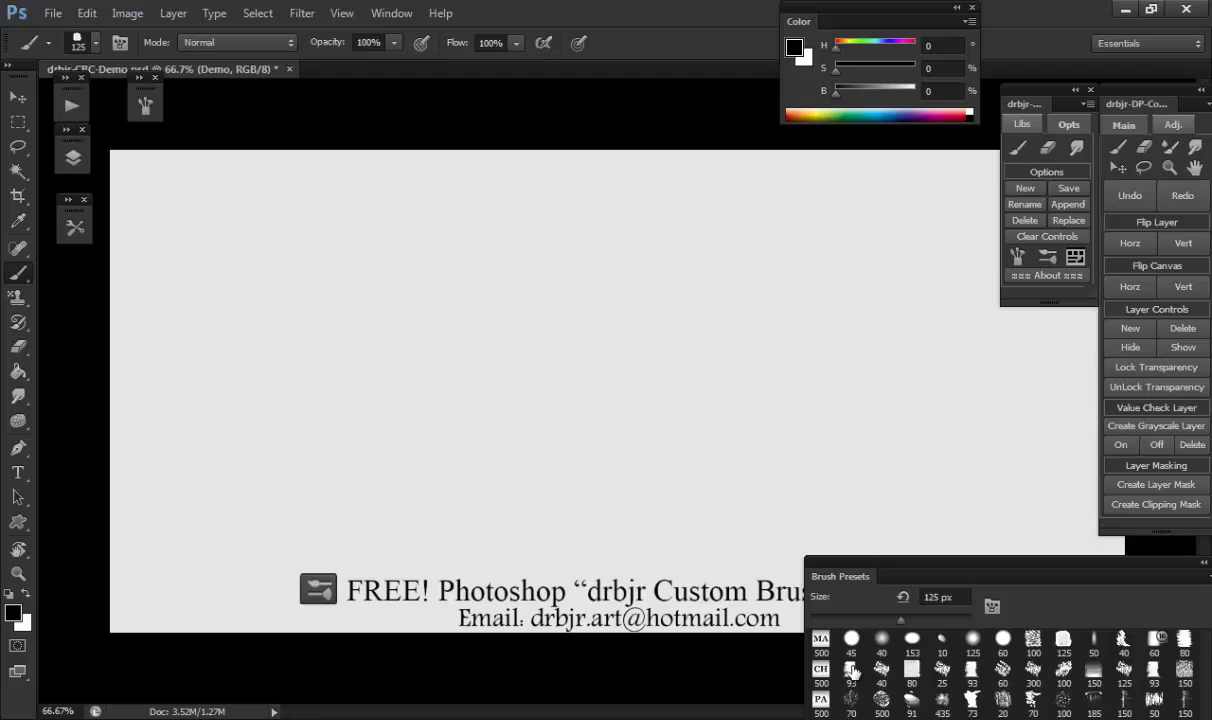
{"action": "scroll", "coordinate": [853, 672], "scroll_direction": "up", "scroll_amount": 1}
{"action": "scroll", "coordinate": [853, 672], "scroll_direction": "up", "scroll_amount": 1}
{"action": "scroll", "coordinate": [853, 672], "scroll_direction": "up", "scroll_amount": 1}
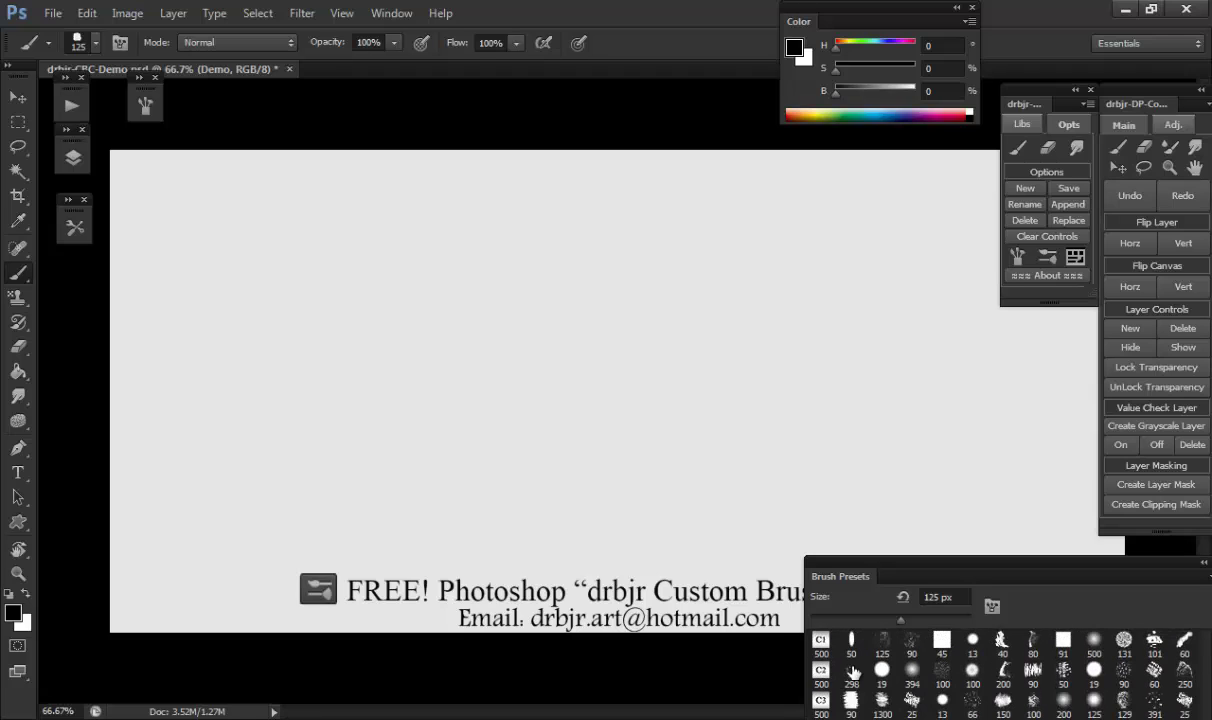
{"action": "scroll", "coordinate": [922, 698], "scroll_direction": "up", "scroll_amount": 1}
{"action": "scroll", "coordinate": [922, 698], "scroll_direction": "down", "scroll_amount": 5}
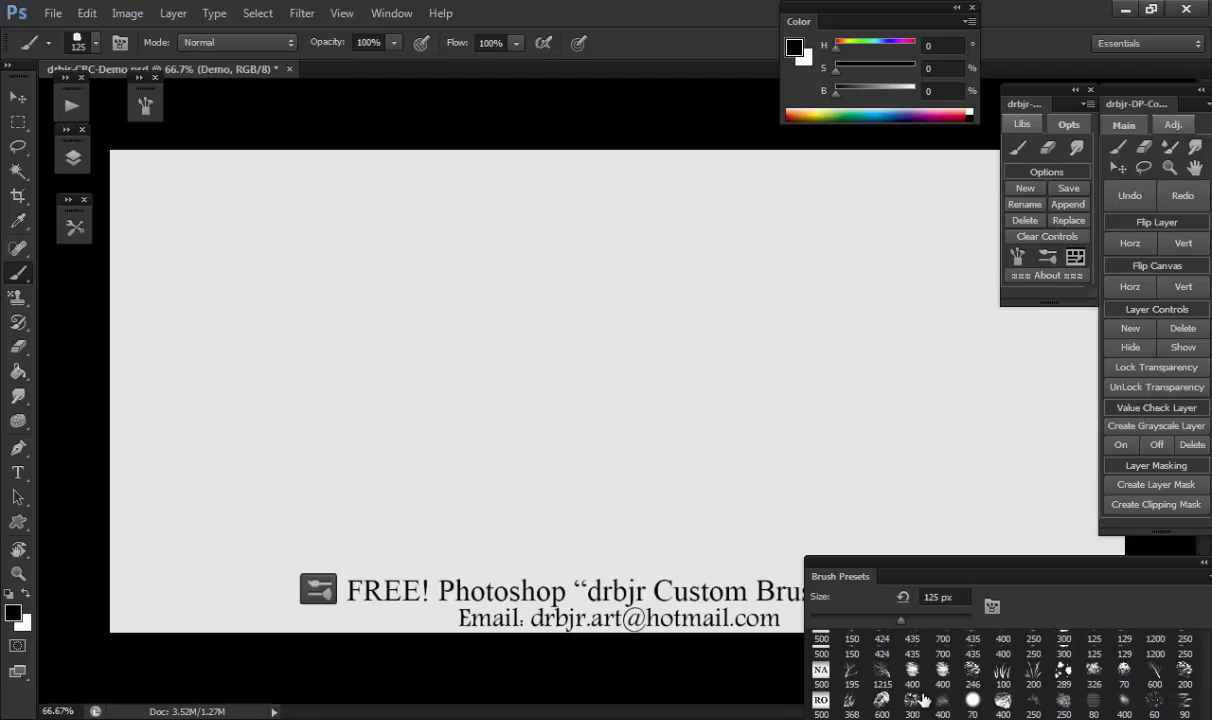
{"action": "scroll", "coordinate": [922, 700], "scroll_direction": "down", "scroll_amount": 4}
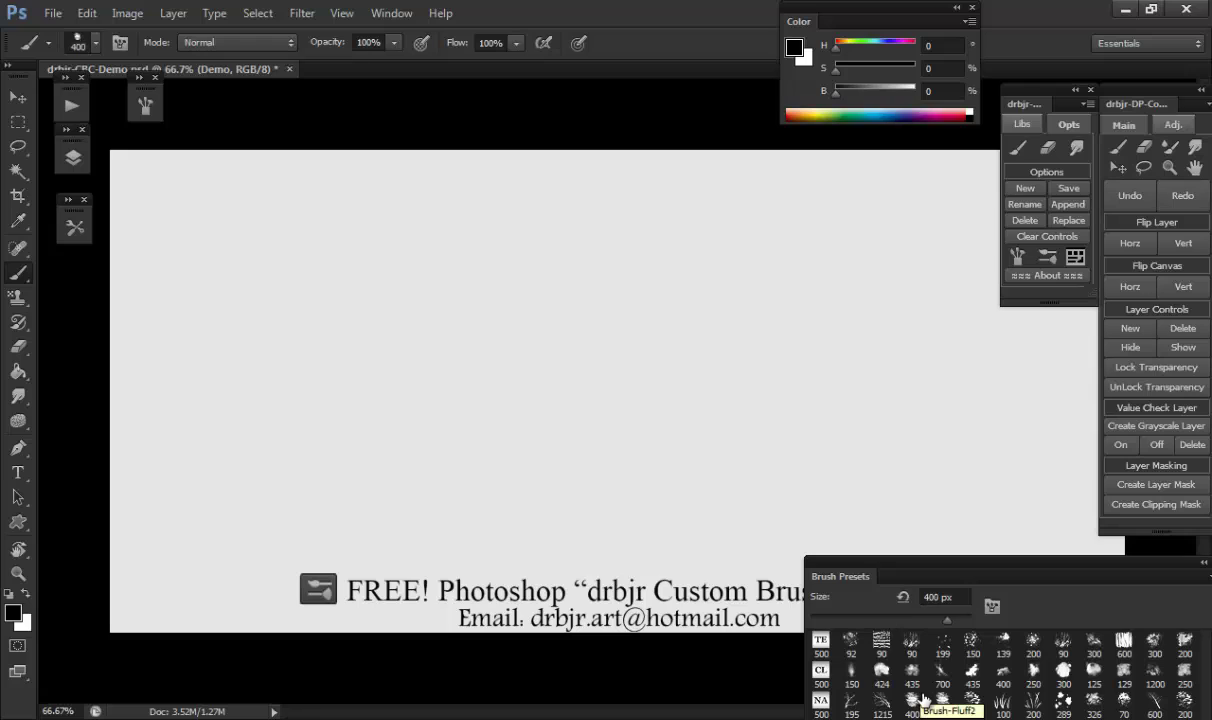
{"action": "left_click", "coordinate": [850, 640]}
{"action": "left_click_drag", "start_coordinate": [520, 275], "coordinate": [628, 432]}
Paint test strokes with the 45 px round and 80 px textured brushes, then clear the canvas.
{"action": "scroll", "coordinate": [958, 660], "scroll_direction": "up", "scroll_amount": 2}
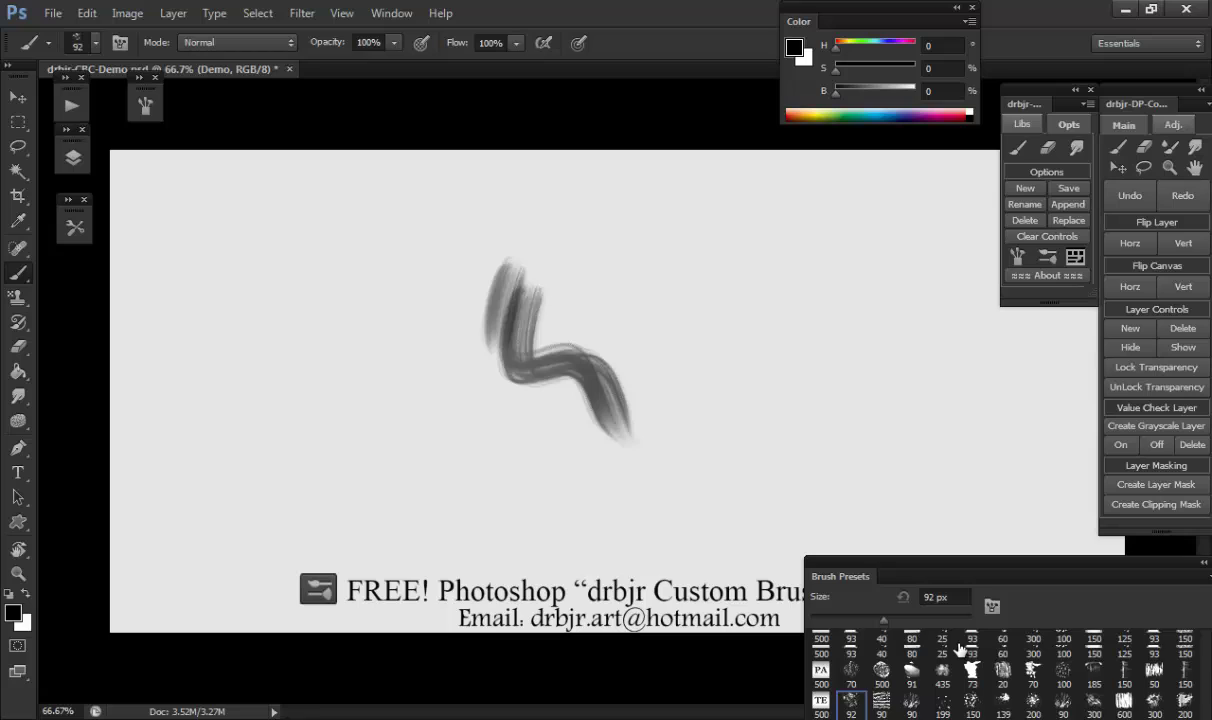
{"action": "scroll", "coordinate": [955, 690], "scroll_direction": "up", "scroll_amount": 3}
{"action": "left_click", "coordinate": [851, 640]}
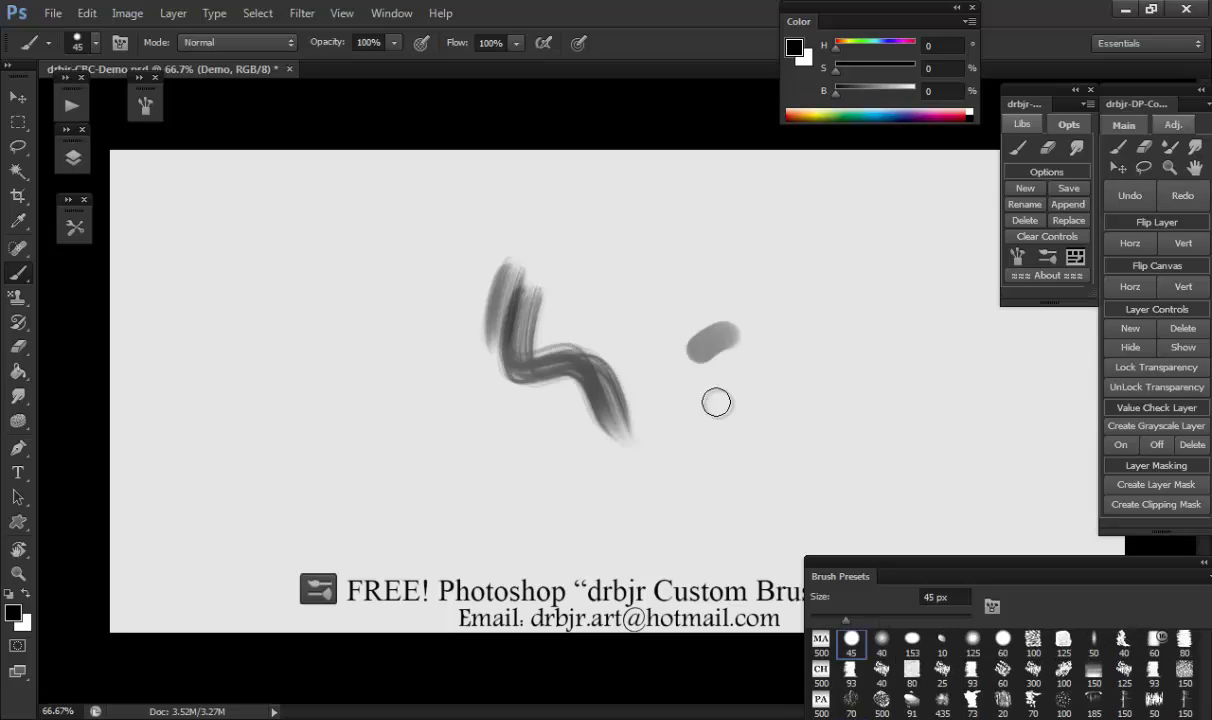
{"action": "left_click_drag", "start_coordinate": [722, 330], "coordinate": [745, 420]}
{"action": "left_click_drag", "start_coordinate": [695, 455], "coordinate": [665, 495]}
{"action": "left_click", "coordinate": [911, 670]}
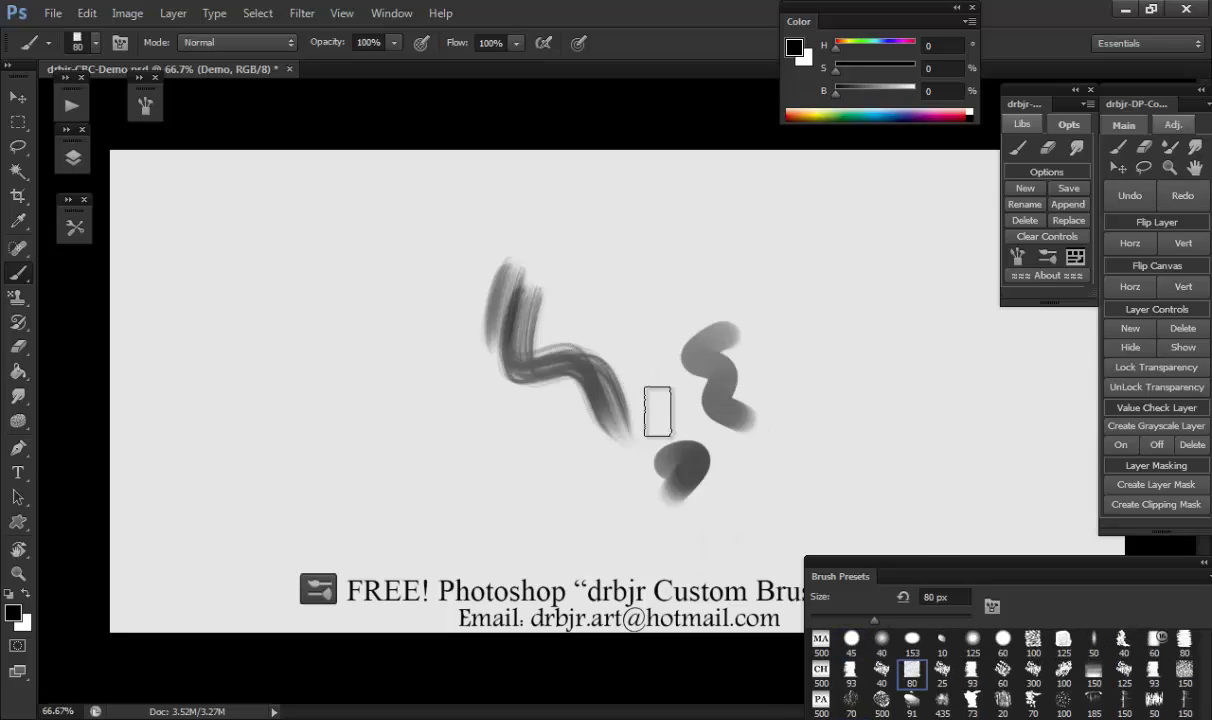
{"action": "left_click_drag", "start_coordinate": [635, 375], "coordinate": [685, 482]}
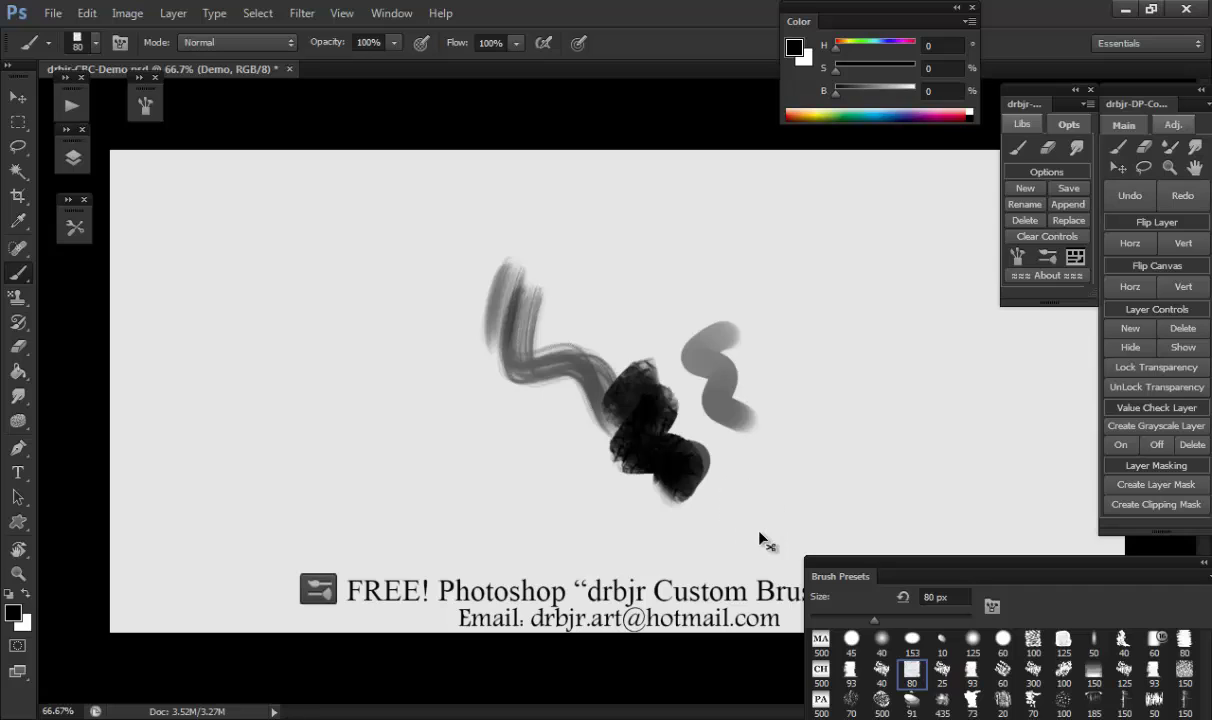
{"action": "key", "text": "Delete"}
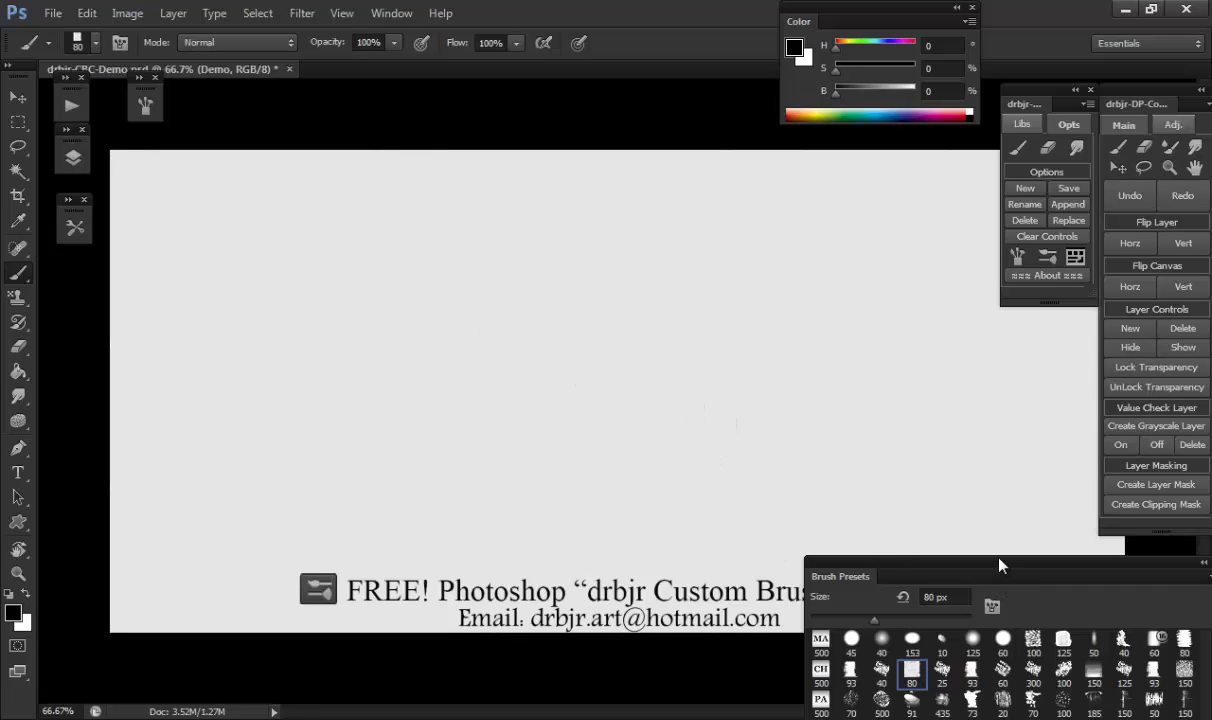
Float the Brush Presets panel and switch it to Large Thumbnail view.
{"action": "left_click_drag", "start_coordinate": [1000, 566], "coordinate": [638, 261]}
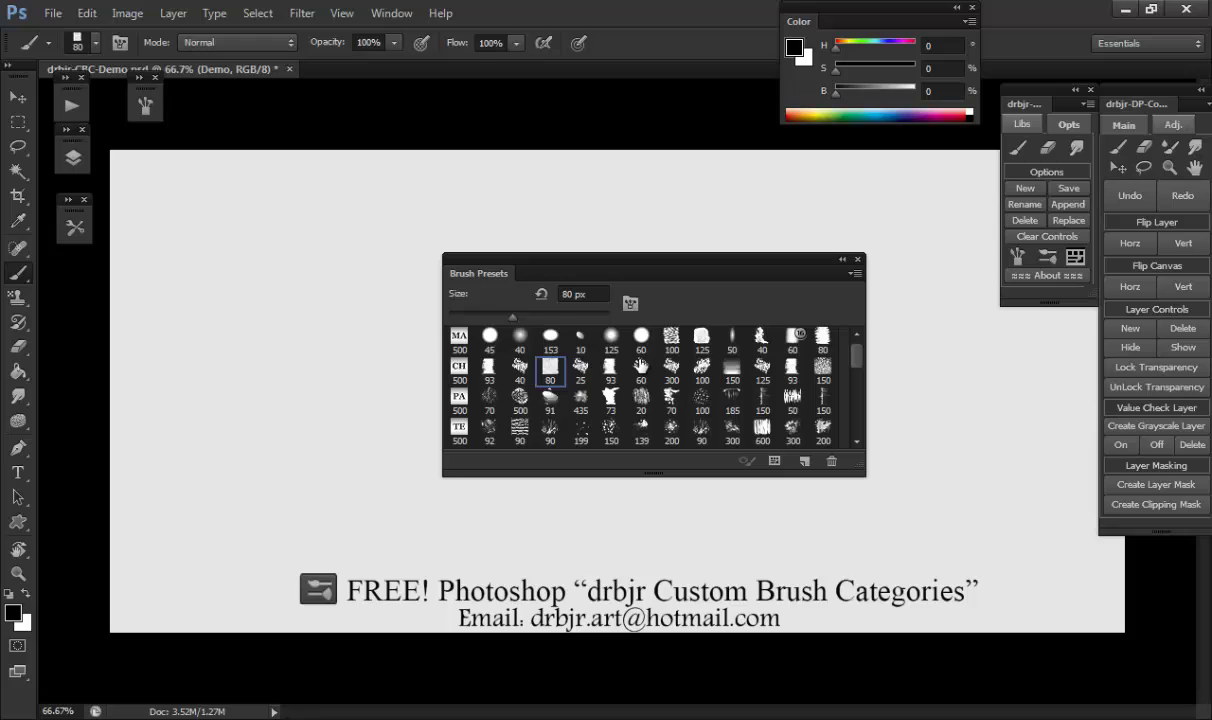
{"action": "left_click", "coordinate": [852, 276]}
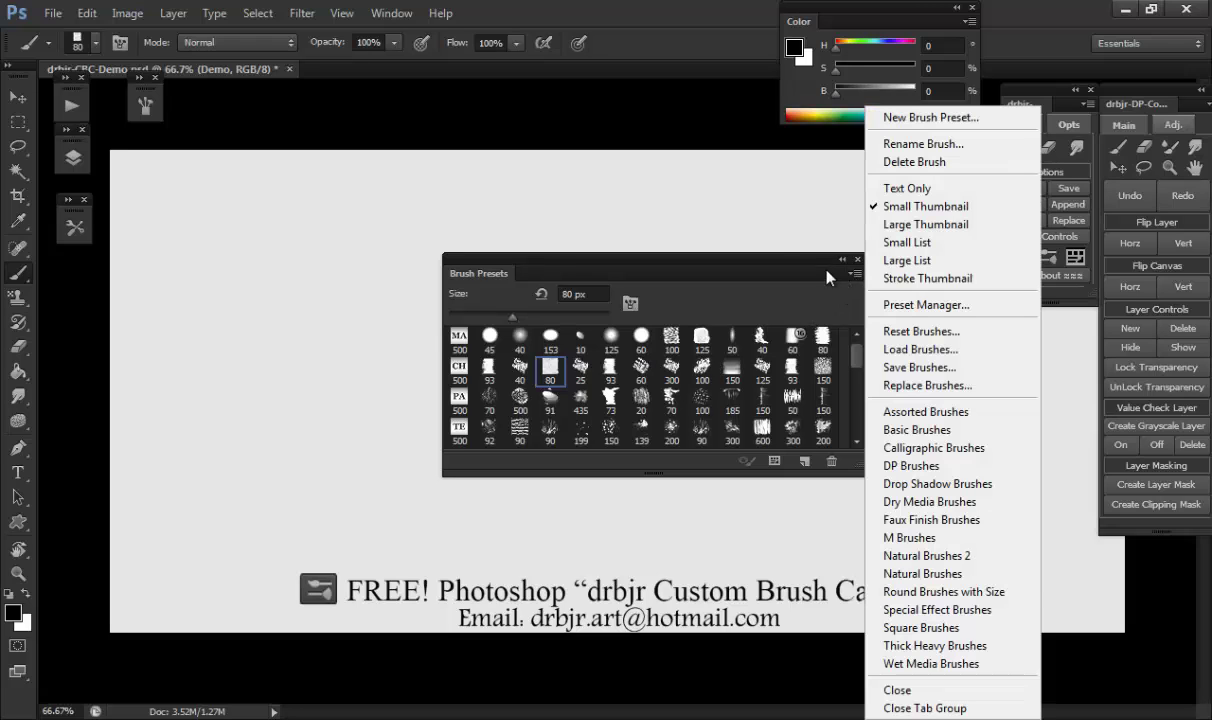
{"action": "left_click", "coordinate": [782, 257]}
{"action": "left_click", "coordinate": [851, 276]}
{"action": "left_click", "coordinate": [890, 224]}
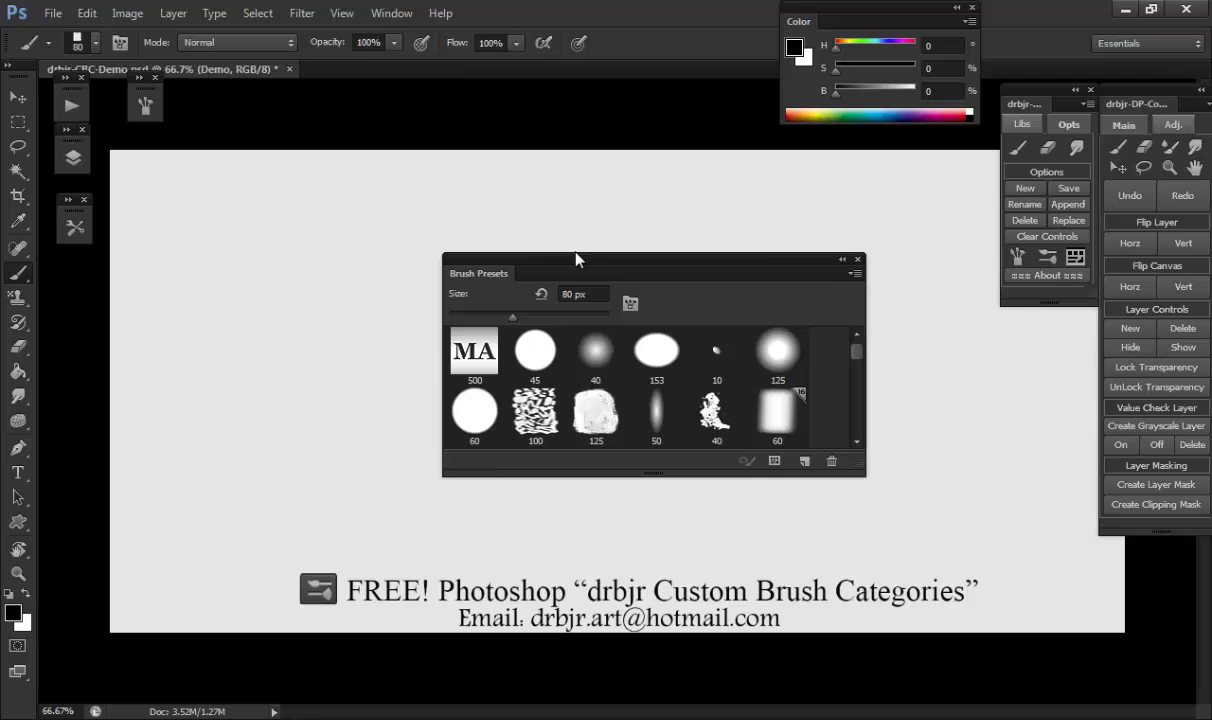
Resize the panel into a wide strip one row tall and dock it at the window bottom.
{"action": "left_click_drag", "start_coordinate": [576, 262], "coordinate": [402, 254]}
{"action": "mouse_move", "coordinate": [679, 459]}
{"action": "left_mouse_down"}
{"action": "mouse_move", "coordinate": [1041, 465]}
{"action": "mouse_move", "coordinate": [1084, 480]}
{"action": "left_mouse_up"}
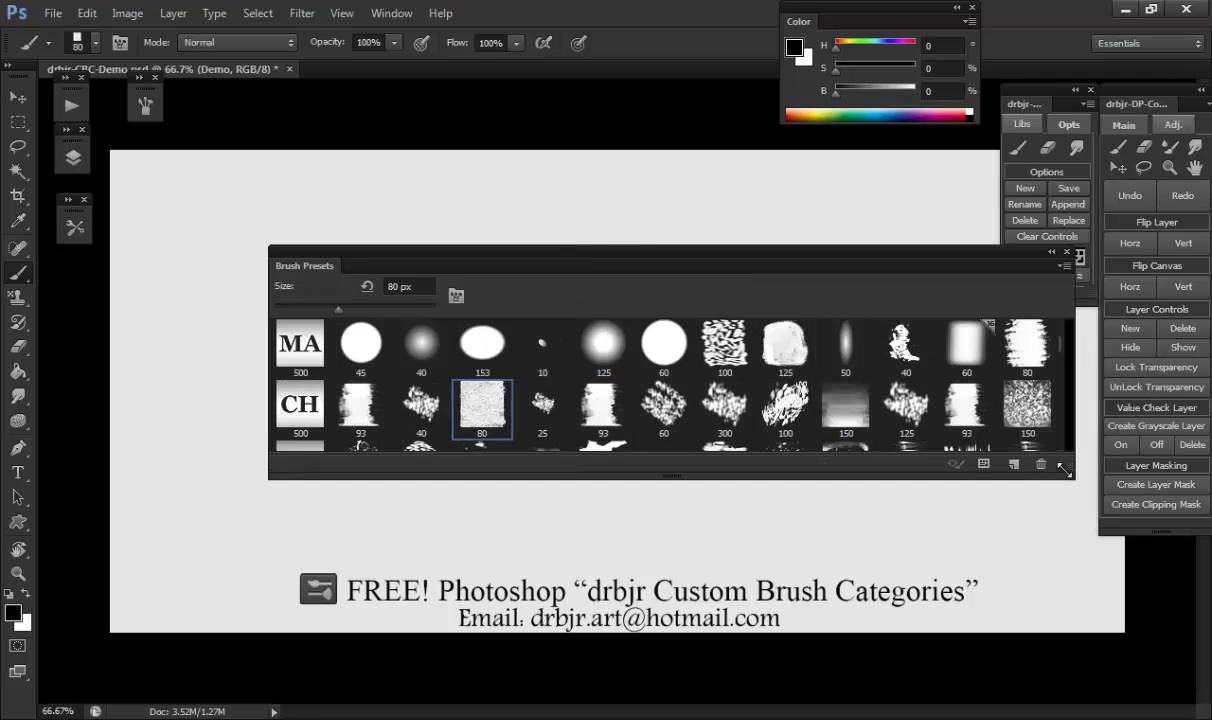
{"action": "left_click_drag", "start_coordinate": [613, 265], "coordinate": [583, 425]}
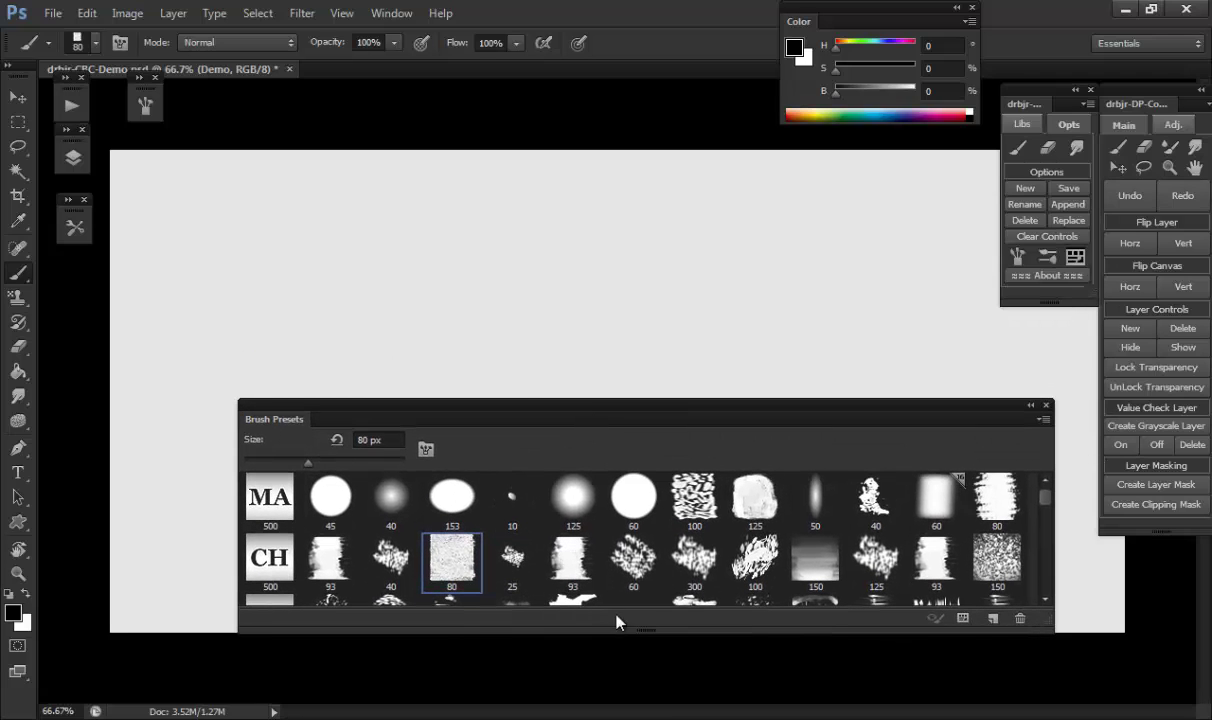
{"action": "left_click_drag", "start_coordinate": [637, 630], "coordinate": [637, 620]}
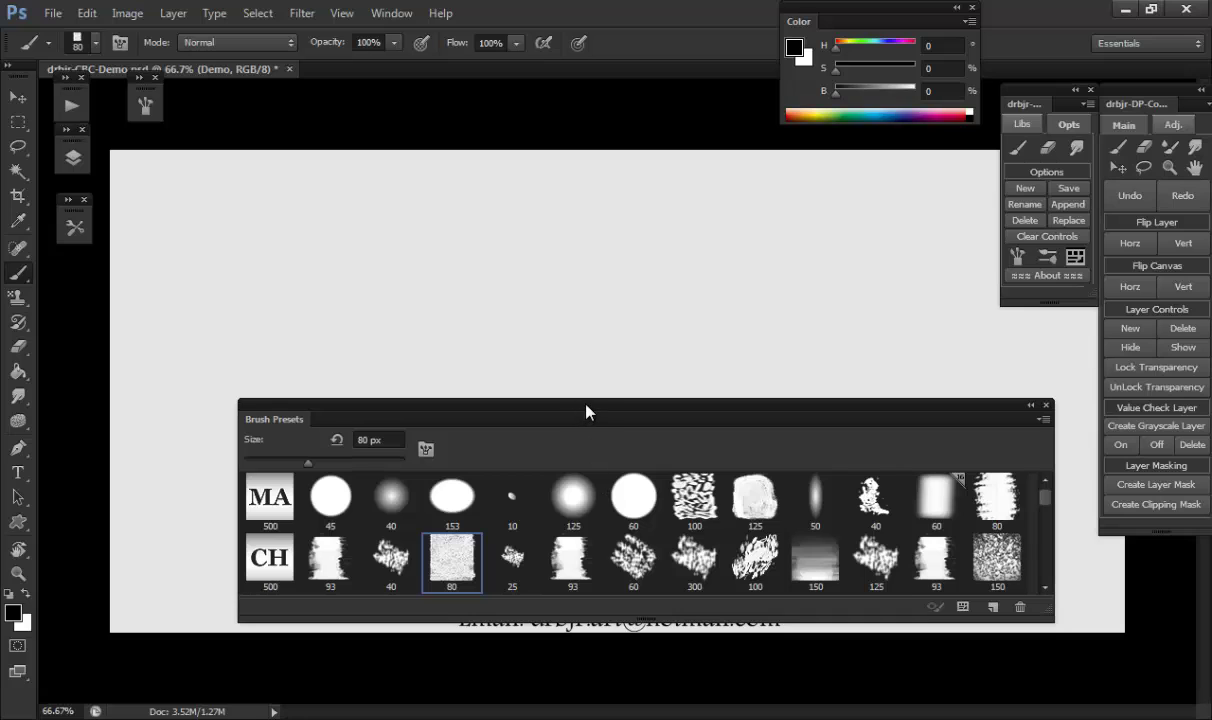
{"action": "mouse_move", "coordinate": [586, 411]}
{"action": "left_mouse_down"}
{"action": "mouse_move", "coordinate": [571, 546]}
{"action": "mouse_move", "coordinate": [588, 608]}
{"action": "left_mouse_up"}
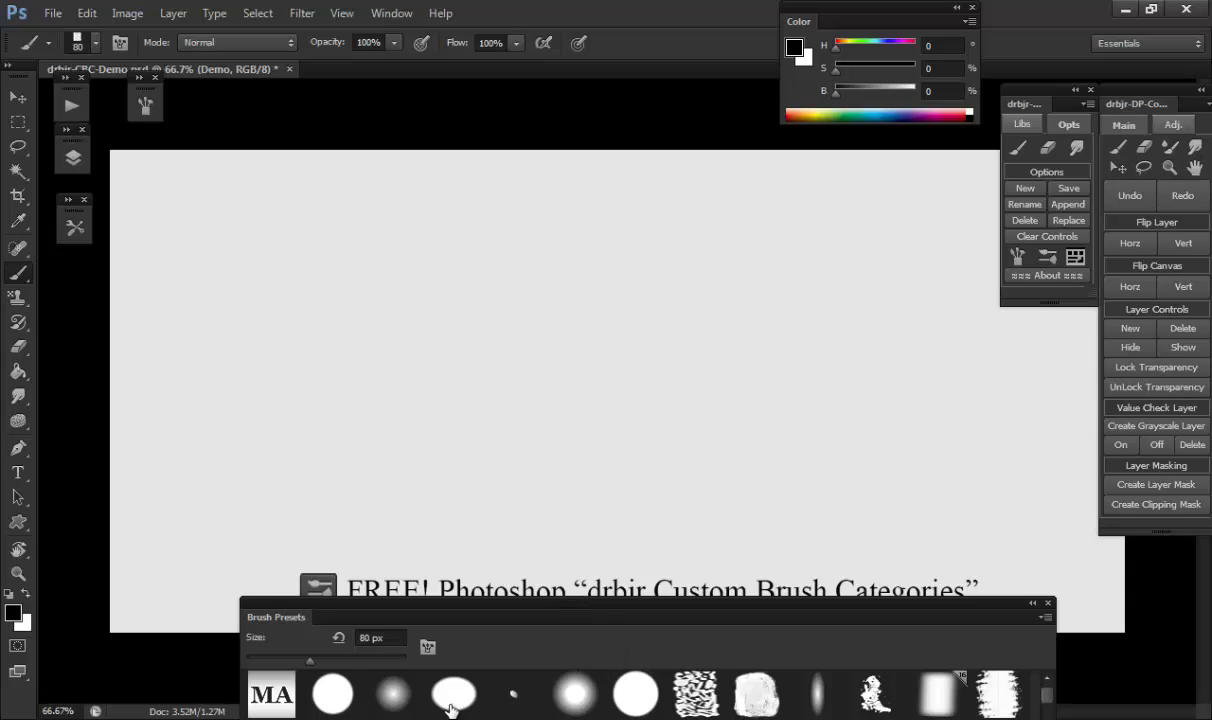
Paint two textured patches with the 153 px oval brush and a soft grey squiggle at 40 px.
{"action": "left_click", "coordinate": [428, 674]}
{"action": "left_click_drag", "start_coordinate": [593, 300], "coordinate": [593, 336]}
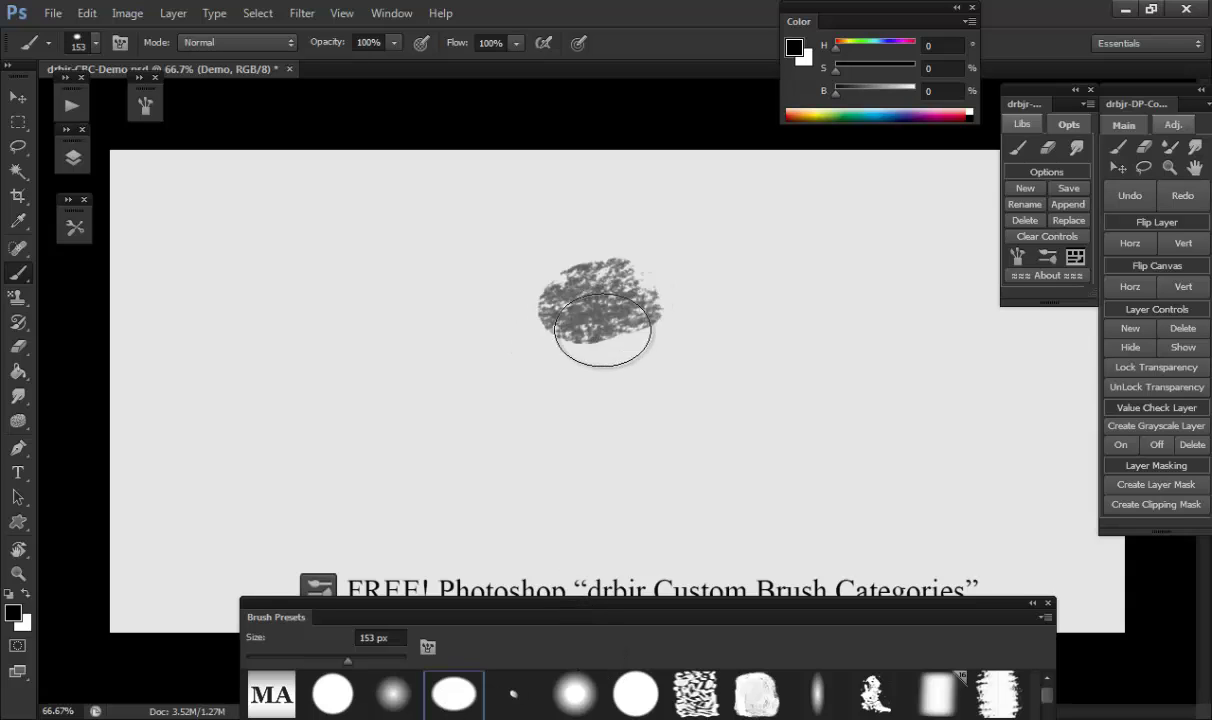
{"action": "left_click_drag", "start_coordinate": [690, 298], "coordinate": [640, 345]}
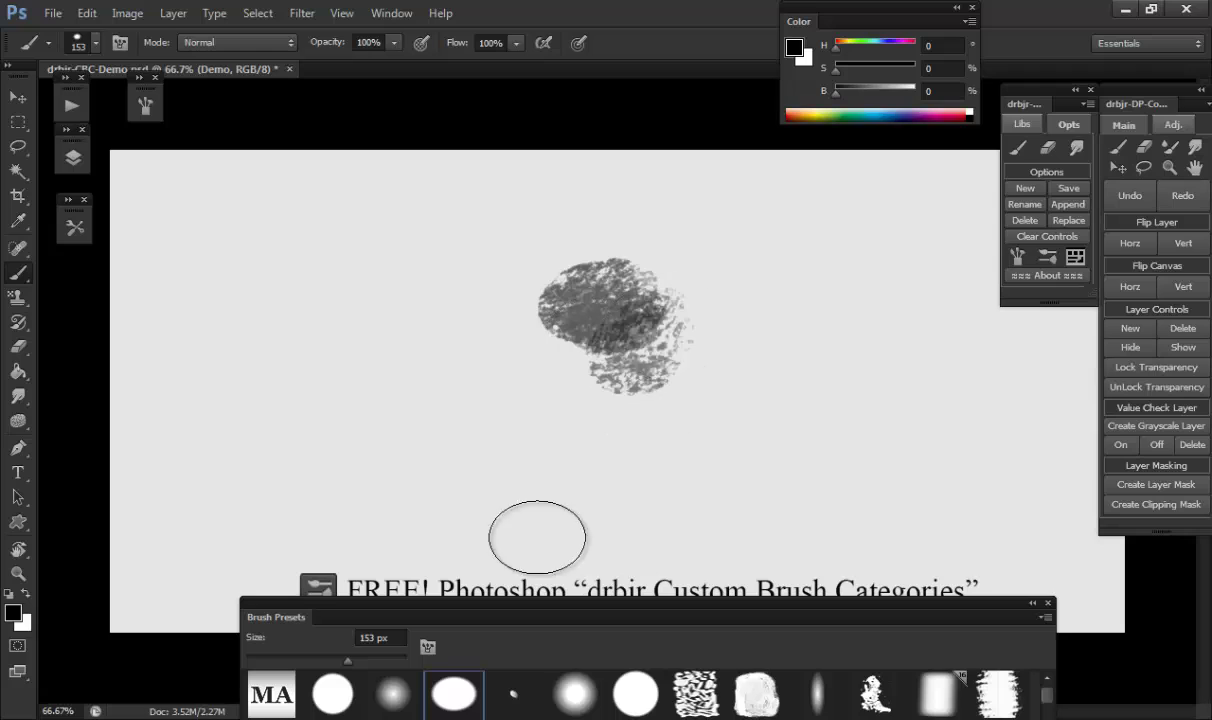
{"action": "left_click", "coordinate": [393, 693]}
{"action": "mouse_move", "coordinate": [467, 380]}
{"action": "left_mouse_down"}
{"action": "mouse_move", "coordinate": [483, 362]}
{"action": "mouse_move", "coordinate": [598, 420]}
{"action": "left_mouse_up"}
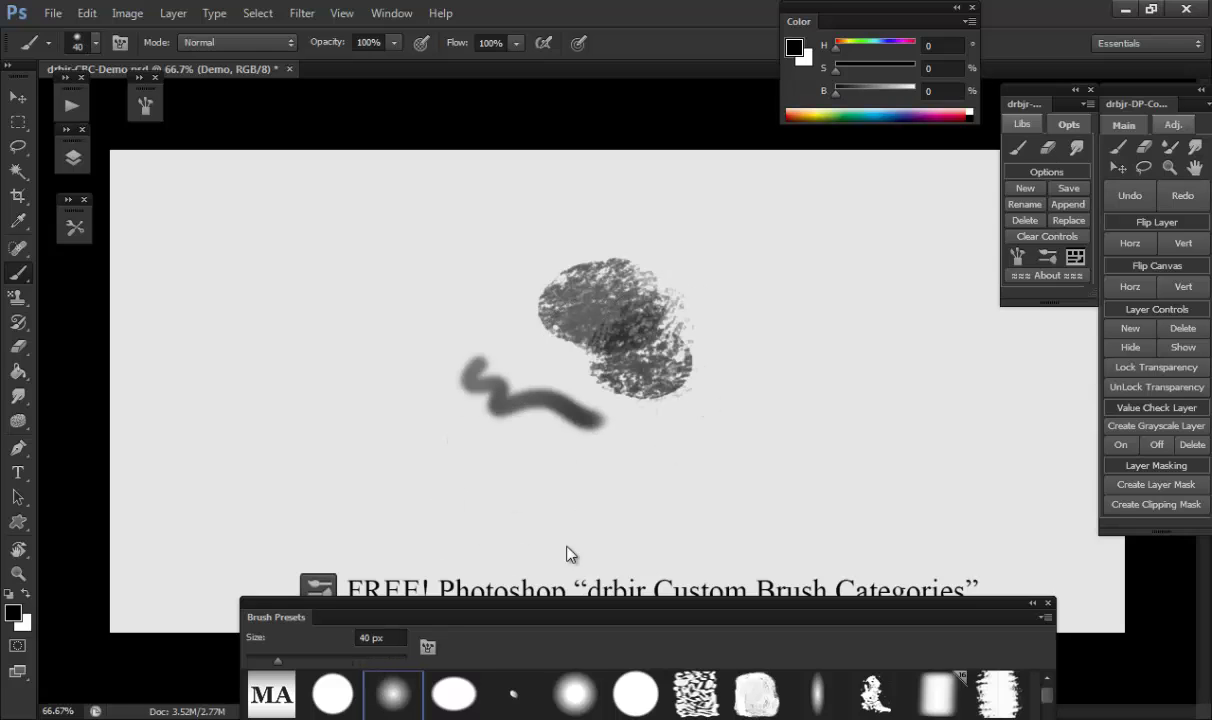
Browse the preset strip's category rows, ending on the MA category.
{"action": "scroll", "coordinate": [618, 700], "scroll_direction": "down", "scroll_amount": 1}
{"action": "scroll", "coordinate": [620, 695], "scroll_direction": "down", "scroll_amount": 1}
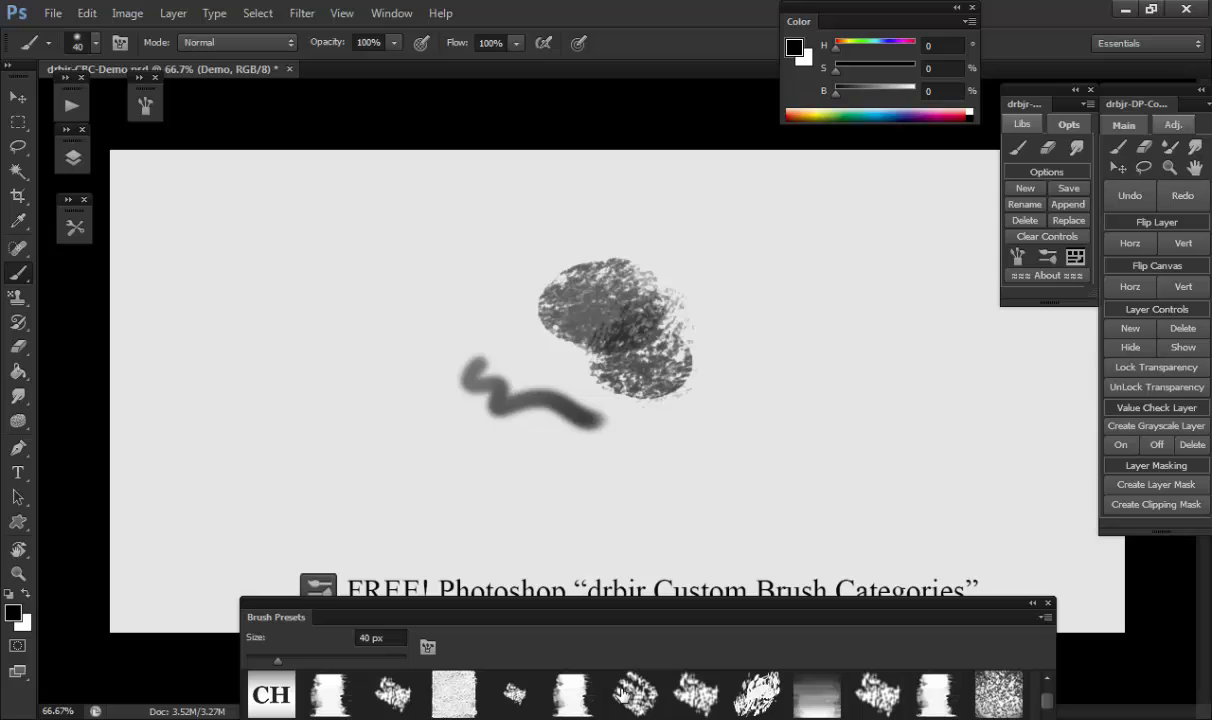
{"action": "scroll", "coordinate": [620, 690], "scroll_direction": "down", "scroll_amount": 1}
{"action": "scroll", "coordinate": [620, 690], "scroll_direction": "down", "scroll_amount": 1}
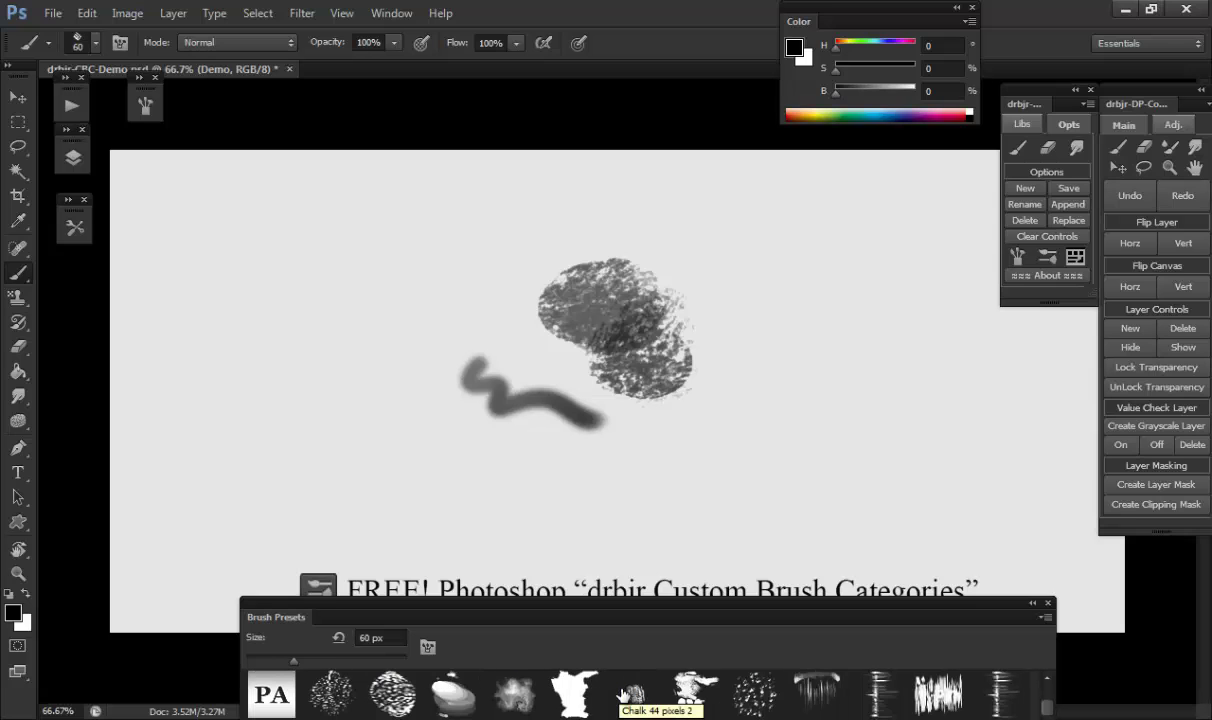
{"action": "scroll", "coordinate": [622, 693], "scroll_direction": "down", "scroll_amount": 1}
{"action": "left_click", "coordinate": [622, 693]}
{"action": "scroll", "coordinate": [622, 693], "scroll_direction": "up", "scroll_amount": 3}
{"action": "scroll", "coordinate": [622, 693], "scroll_direction": "down", "scroll_amount": 1}
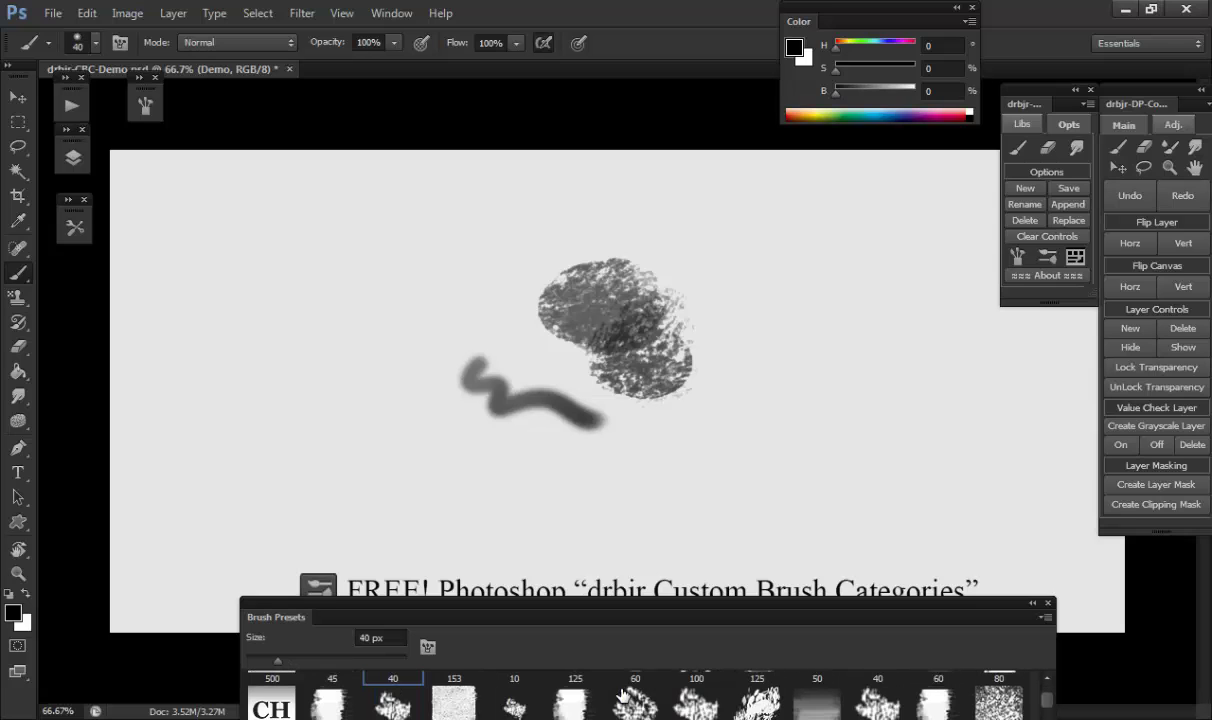
{"action": "scroll", "coordinate": [622, 693], "scroll_direction": "up", "scroll_amount": 1}
{"action": "scroll", "coordinate": [622, 693], "scroll_direction": "down", "scroll_amount": 1}
{"action": "scroll", "coordinate": [622, 693], "scroll_direction": "down", "scroll_amount": 1}
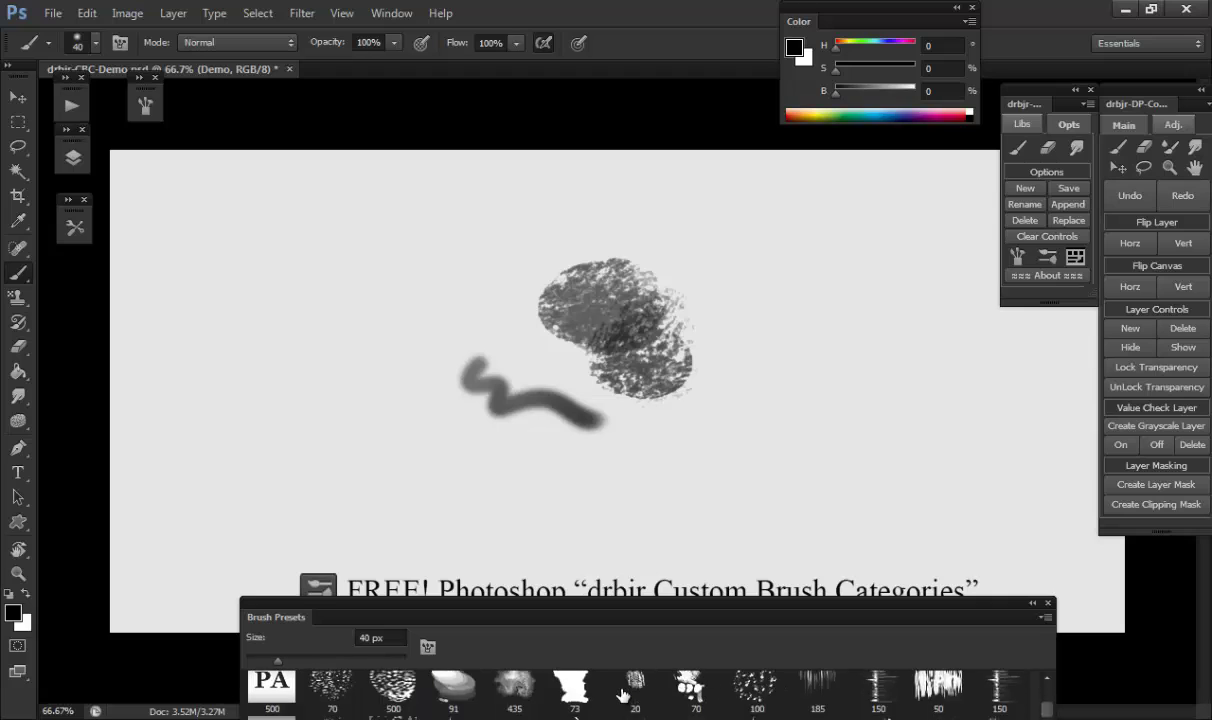
{"action": "scroll", "coordinate": [622, 693], "scroll_direction": "down", "scroll_amount": 1}
{"action": "scroll", "coordinate": [622, 693], "scroll_direction": "down", "scroll_amount": 1}
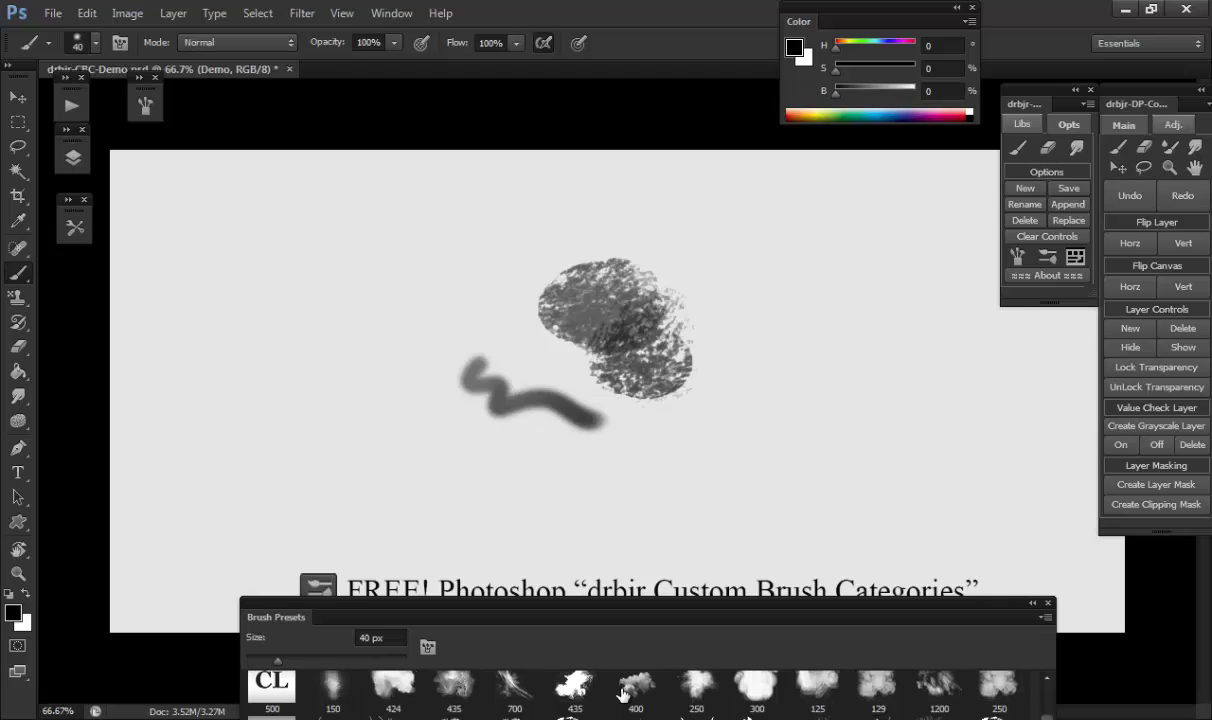
{"action": "scroll", "coordinate": [624, 693], "scroll_direction": "down", "scroll_amount": 1}
{"action": "scroll", "coordinate": [622, 693], "scroll_direction": "down", "scroll_amount": 1}
{"action": "scroll", "coordinate": [622, 693], "scroll_direction": "down", "scroll_amount": 1}
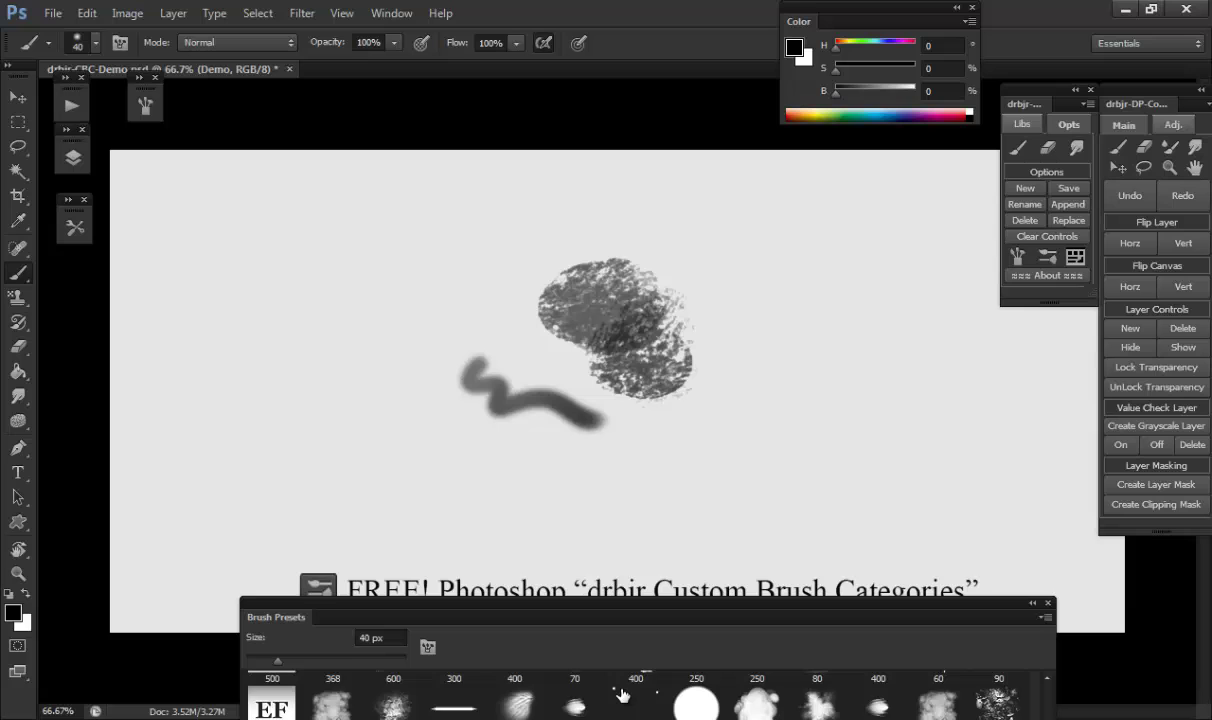
{"action": "scroll", "coordinate": [622, 693], "scroll_direction": "down", "scroll_amount": 1}
{"action": "scroll", "coordinate": [622, 694], "scroll_direction": "down", "scroll_amount": 1}
{"action": "scroll", "coordinate": [622, 694], "scroll_direction": "down", "scroll_amount": 1}
{"action": "scroll", "coordinate": [622, 694], "scroll_direction": "down", "scroll_amount": 1}
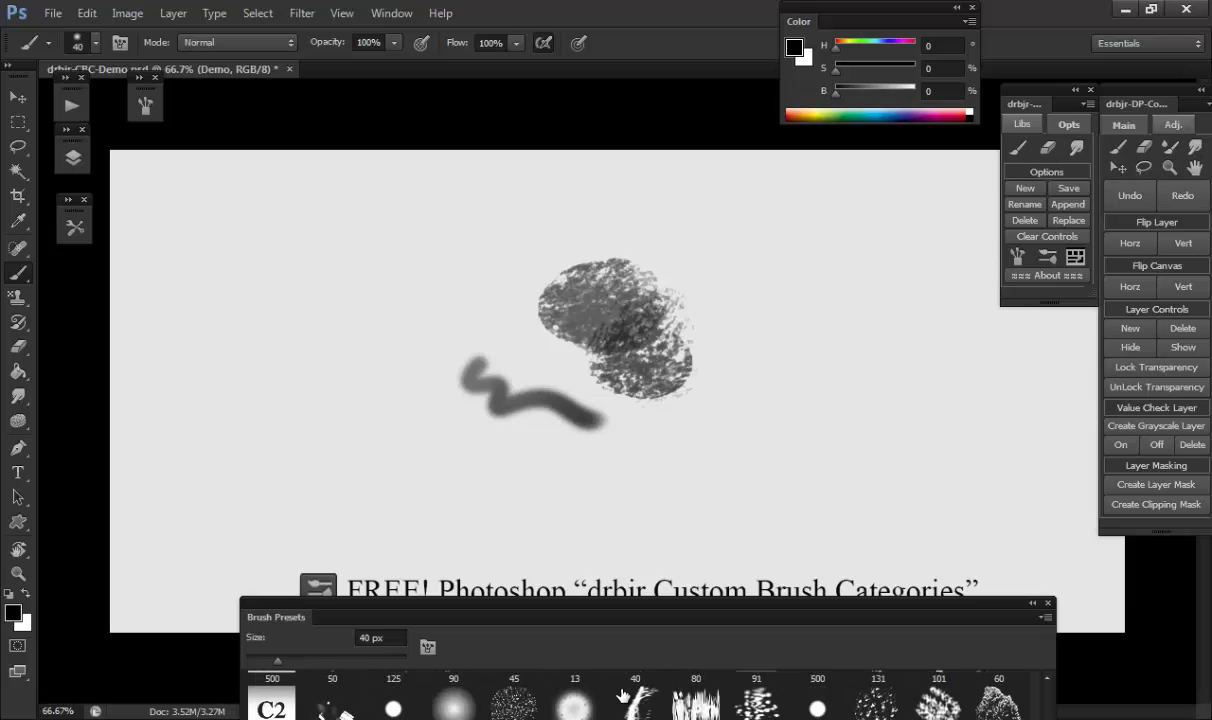
{"action": "scroll", "coordinate": [622, 694], "scroll_direction": "down", "scroll_amount": 1}
{"action": "scroll", "coordinate": [622, 694], "scroll_direction": "up", "scroll_amount": 2}
{"action": "scroll", "coordinate": [622, 694], "scroll_direction": "up", "scroll_amount": 1}
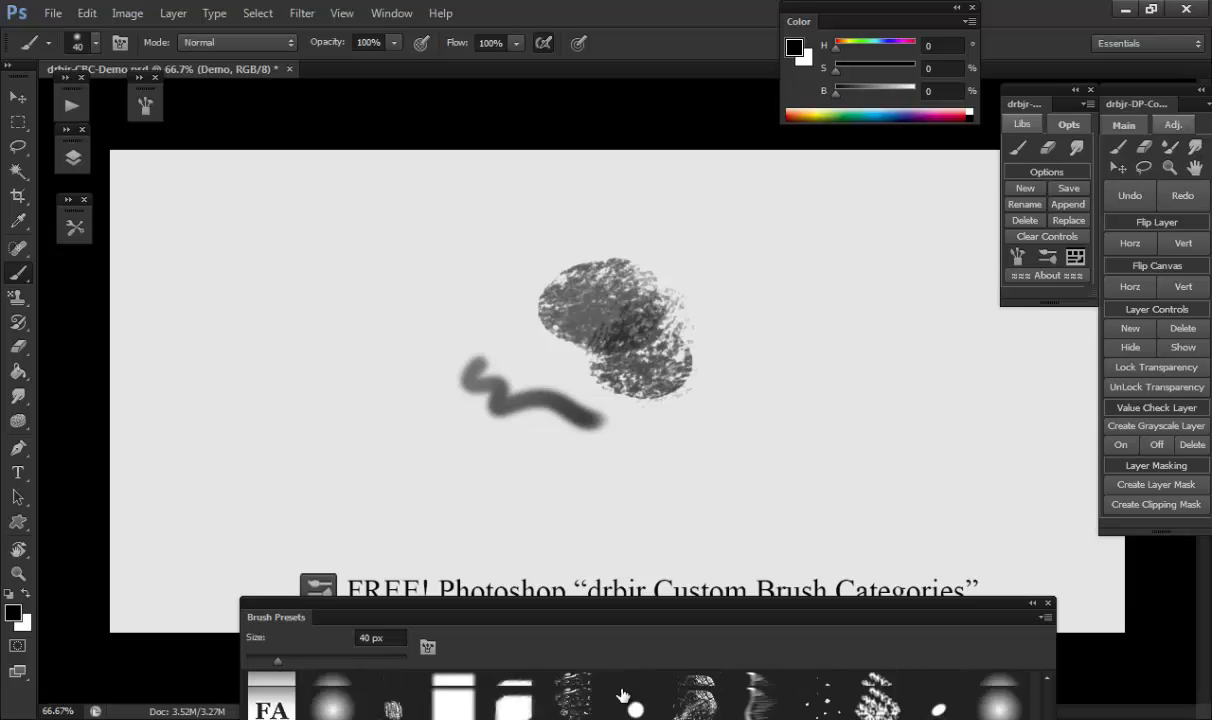
{"action": "scroll", "coordinate": [622, 694], "scroll_direction": "up", "scroll_amount": 3}
{"action": "scroll", "coordinate": [622, 694], "scroll_direction": "up", "scroll_amount": 2}
{"action": "scroll", "coordinate": [622, 694], "scroll_direction": "up", "scroll_amount": 2}
{"action": "scroll", "coordinate": [622, 694], "scroll_direction": "up", "scroll_amount": 2}
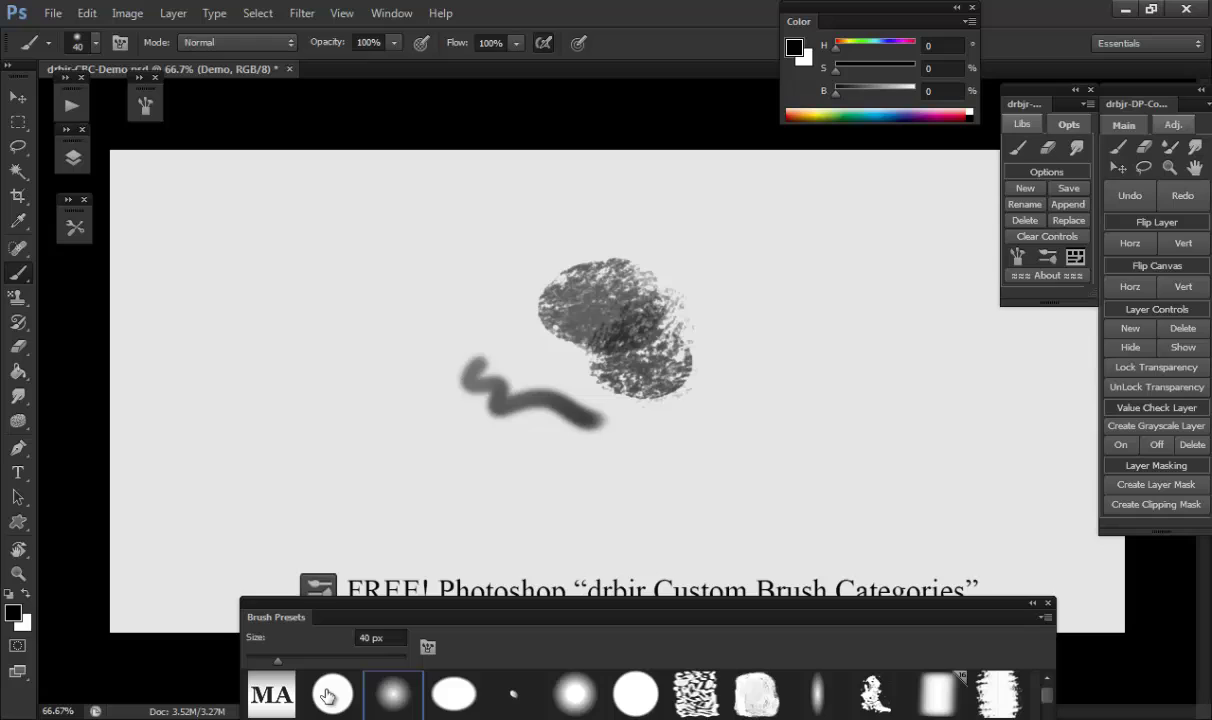
After trying the Block-Blocker preset, replace the brushes with drbjr-CBC-Thumbs-LARGE.abr.
{"action": "left_click", "coordinate": [675, 714]}
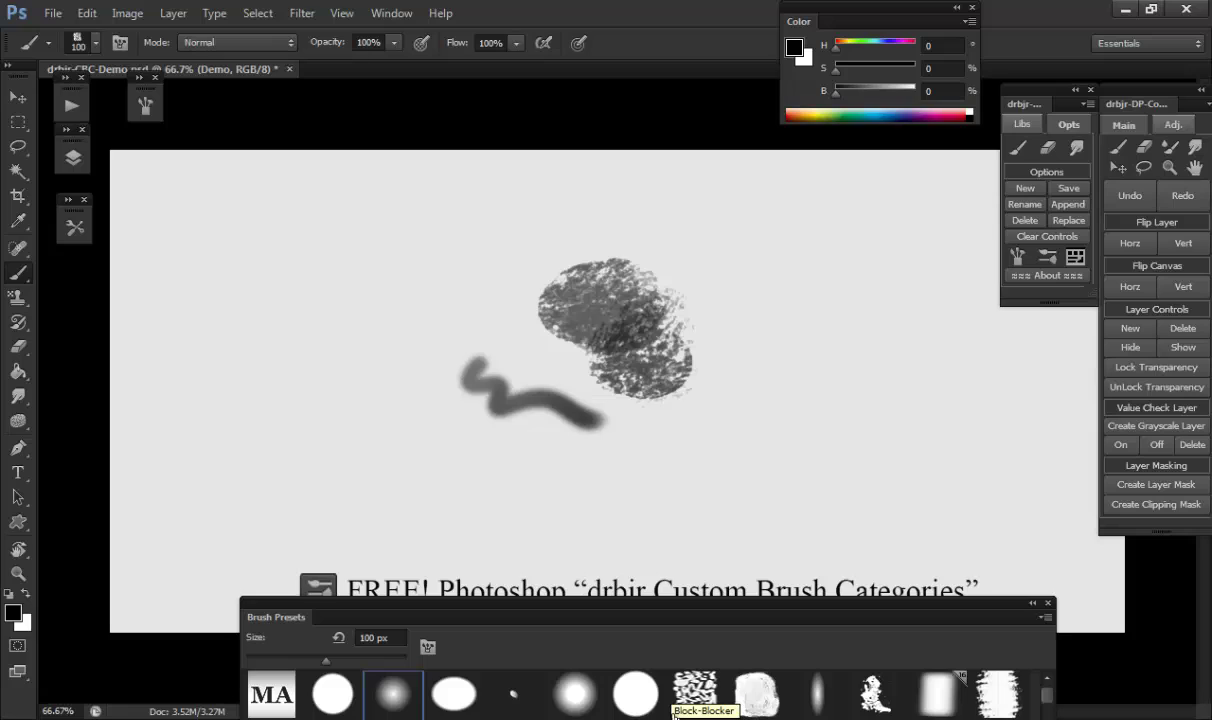
{"action": "left_click", "coordinate": [674, 715]}
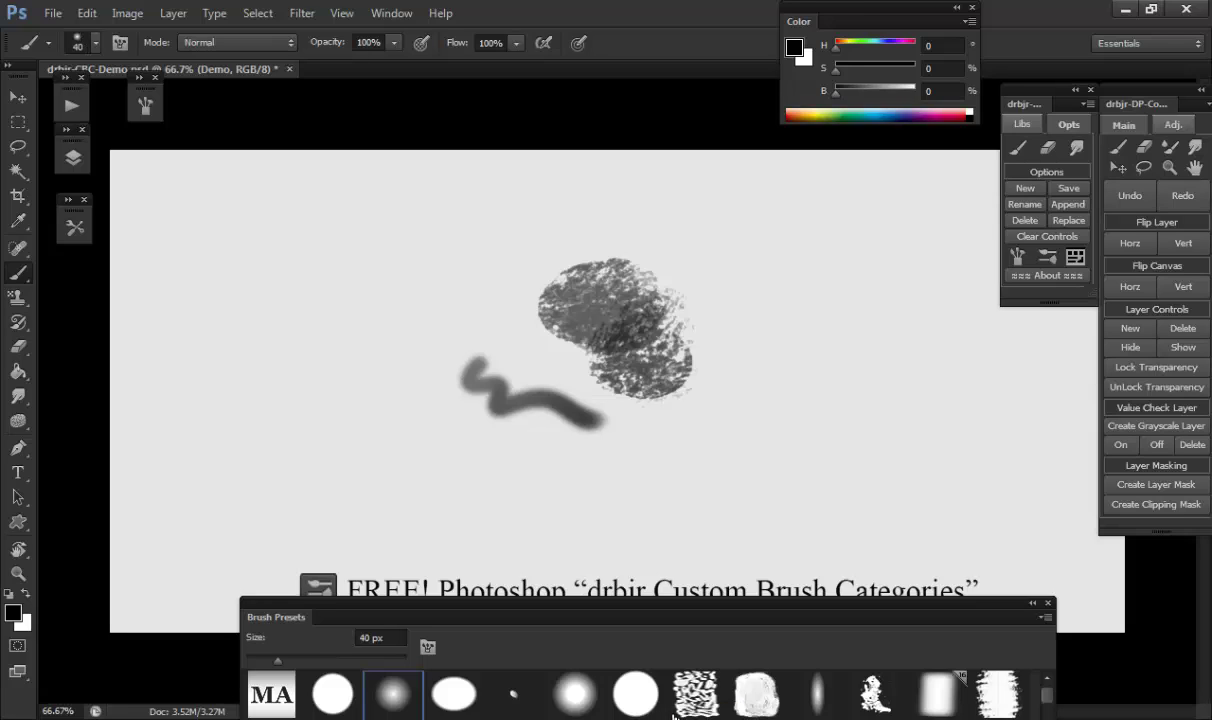
{"action": "left_click", "coordinate": [1044, 617]}
{"action": "left_click", "coordinate": [1098, 284]}
{"action": "left_click", "coordinate": [733, 224]}
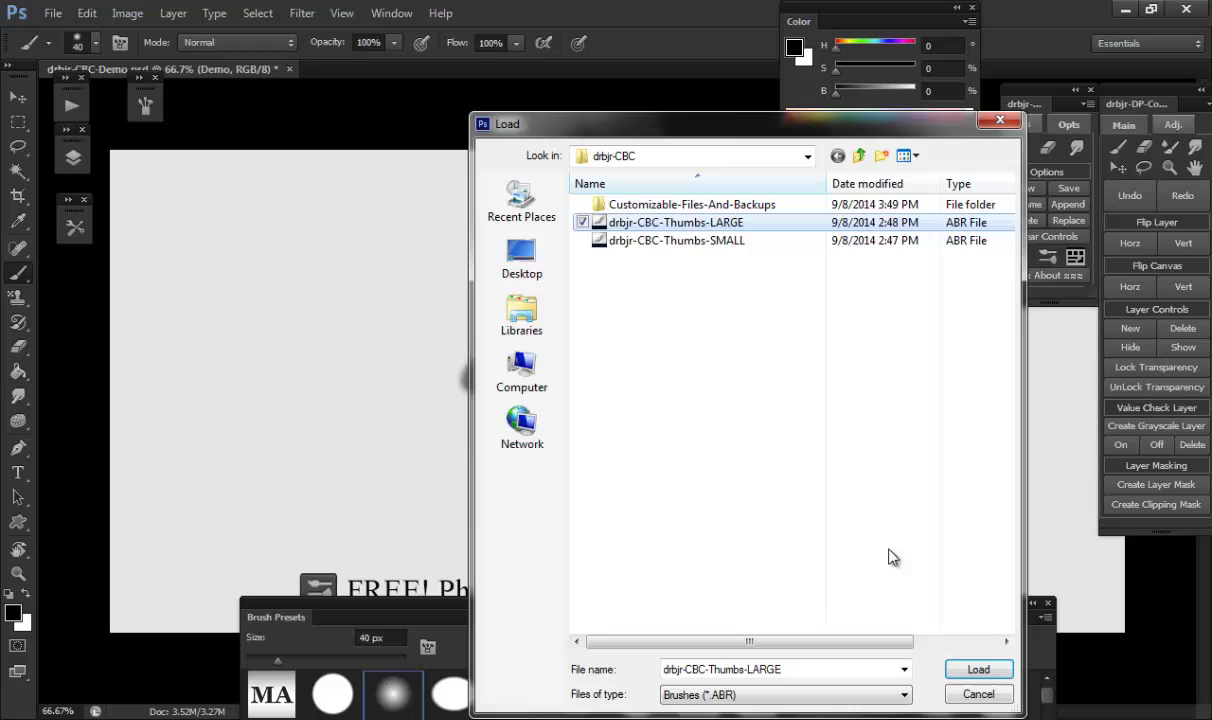
{"action": "left_click", "coordinate": [966, 669]}
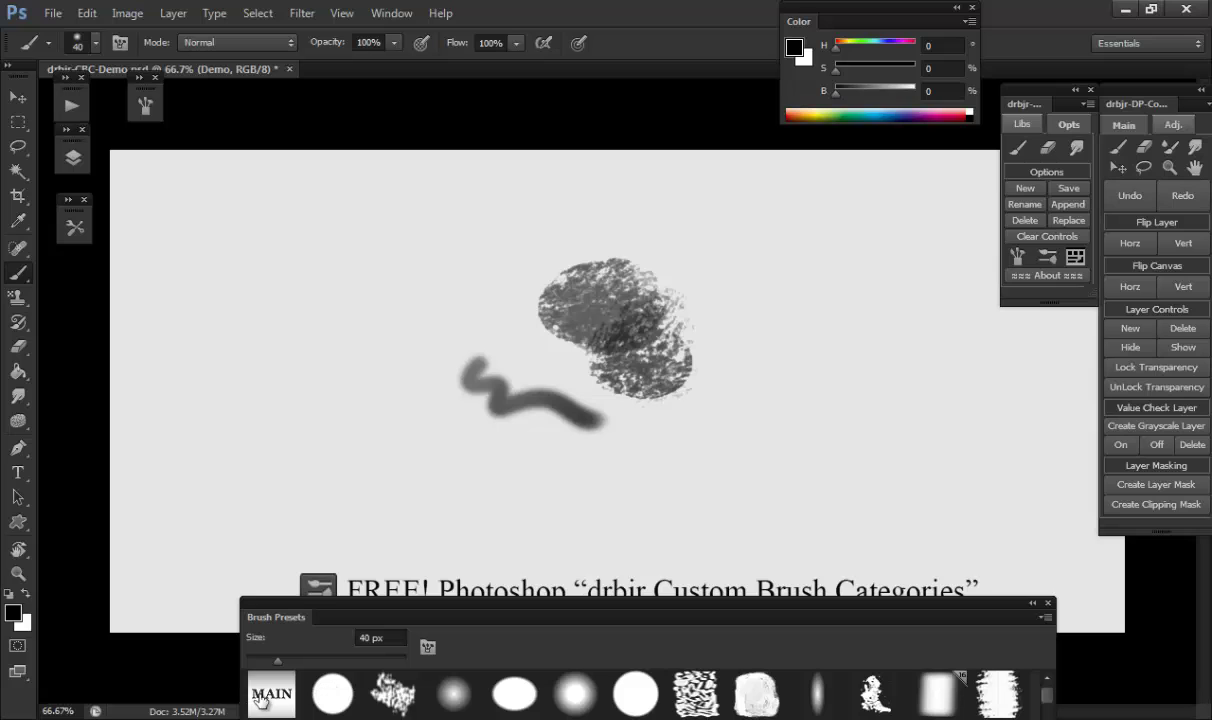
Stamp the 500 px MAIN brush on the canvas's left side, then browse the category rows.
{"action": "left_click", "coordinate": [287, 703]}
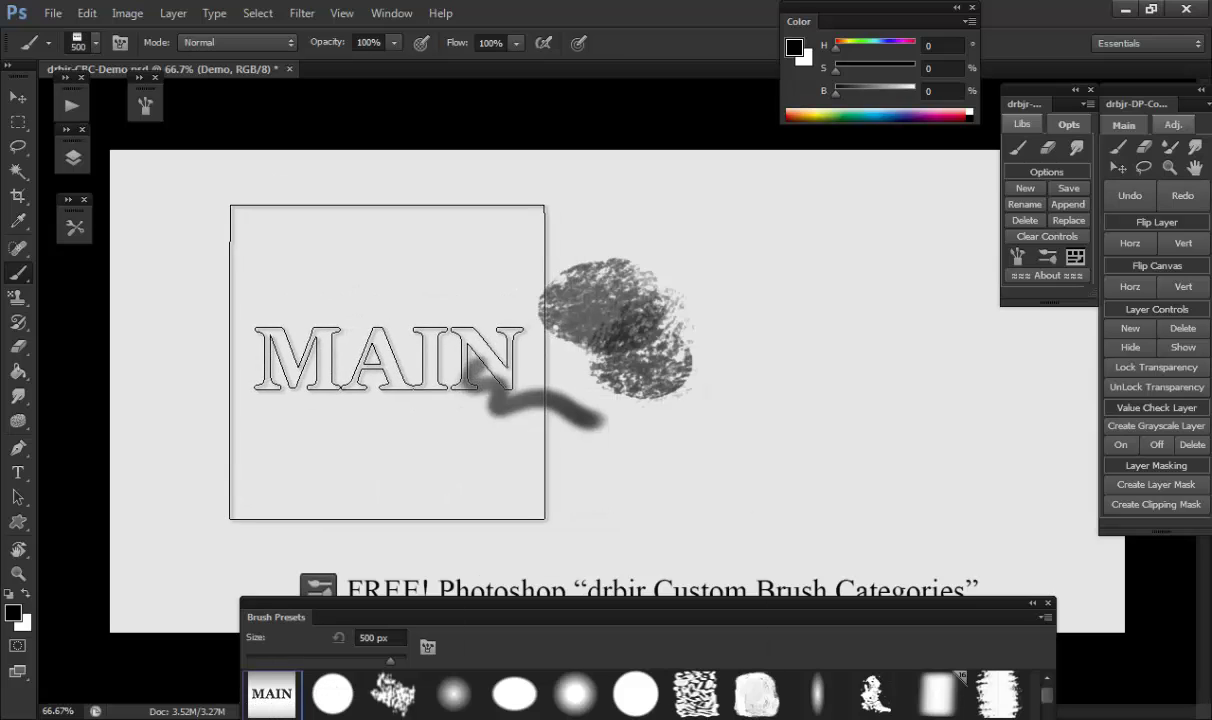
{"action": "left_click", "coordinate": [286, 345]}
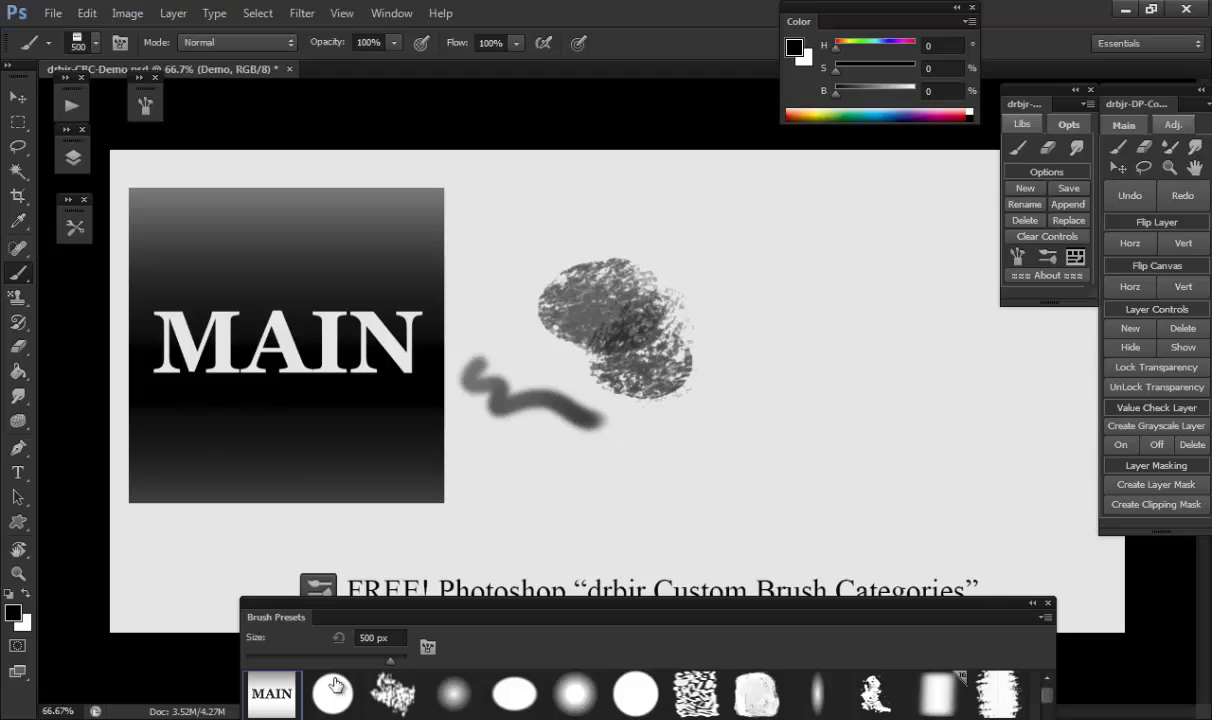
{"action": "scroll", "coordinate": [320, 690], "scroll_direction": "down", "scroll_amount": 1}
{"action": "scroll", "coordinate": [316, 703], "scroll_direction": "down", "scroll_amount": 1}
{"action": "scroll", "coordinate": [316, 703], "scroll_direction": "down", "scroll_amount": 1}
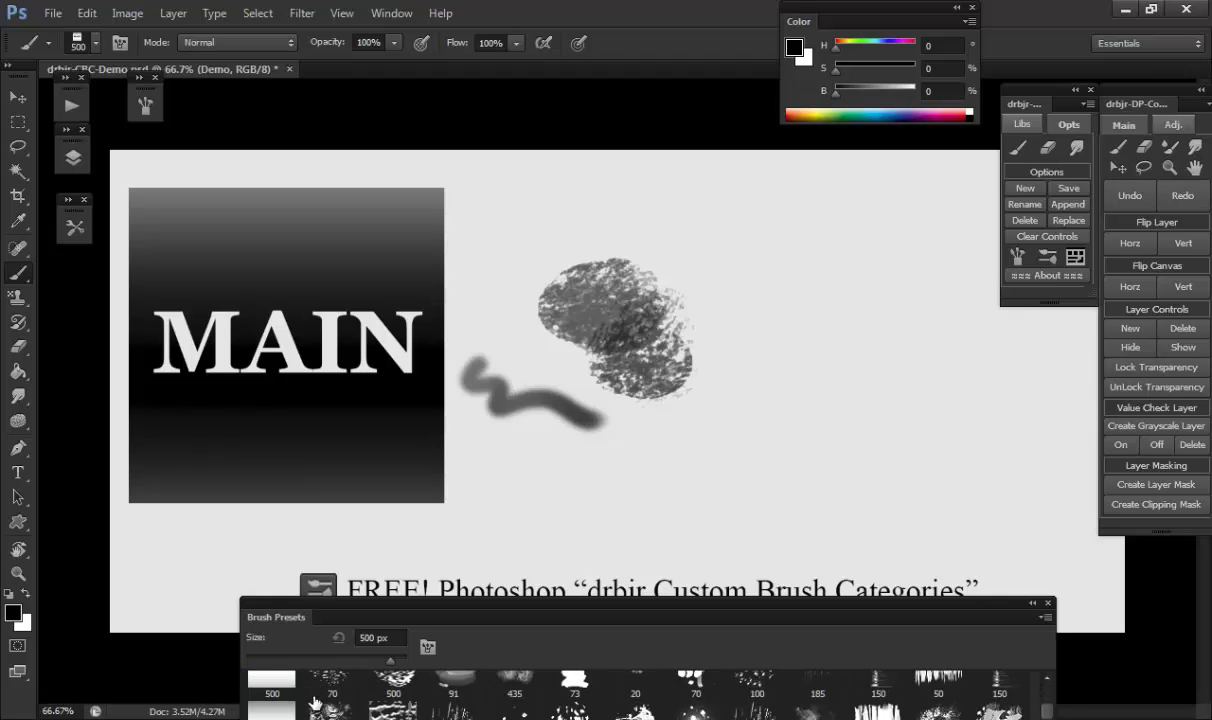
{"action": "scroll", "coordinate": [316, 703], "scroll_direction": "down", "scroll_amount": 1}
{"action": "scroll", "coordinate": [317, 705], "scroll_direction": "down", "scroll_amount": 1}
{"action": "scroll", "coordinate": [316, 703], "scroll_direction": "down", "scroll_amount": 1}
{"action": "scroll", "coordinate": [316, 703], "scroll_direction": "down", "scroll_amount": 1}
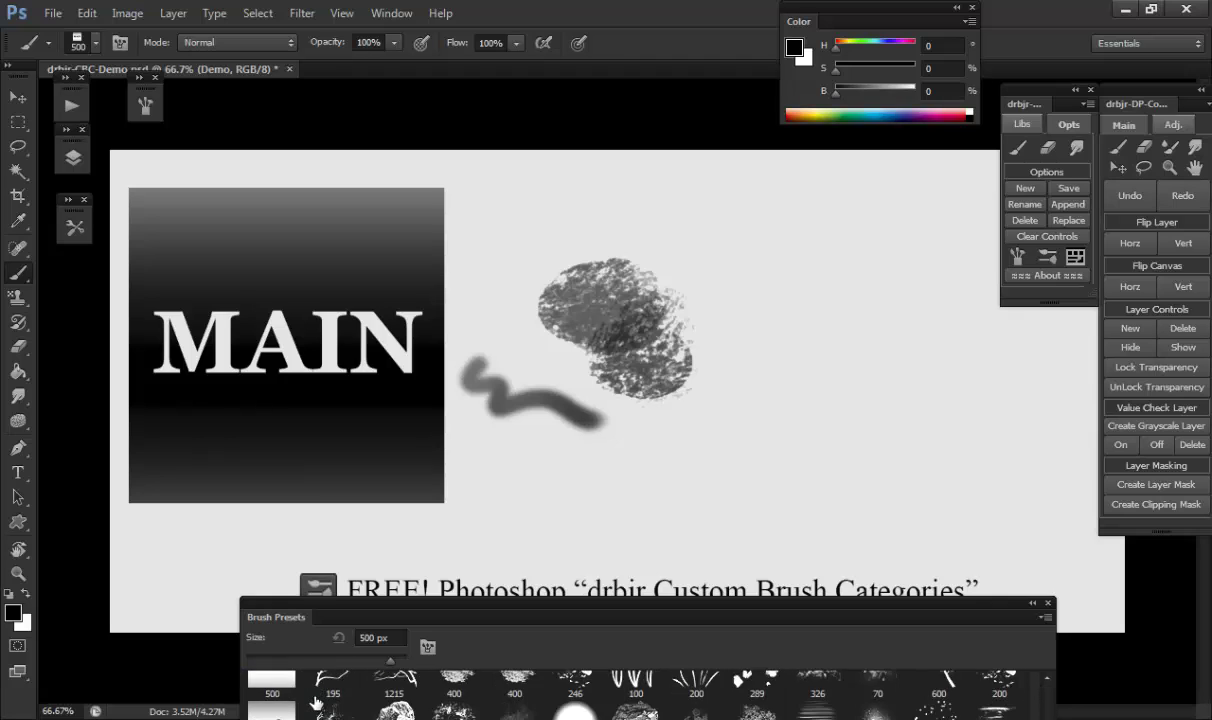
{"action": "scroll", "coordinate": [316, 703], "scroll_direction": "down", "scroll_amount": 1}
{"action": "scroll", "coordinate": [317, 703], "scroll_direction": "down", "scroll_amount": 2}
{"action": "scroll", "coordinate": [318, 702], "scroll_direction": "down", "scroll_amount": 2}
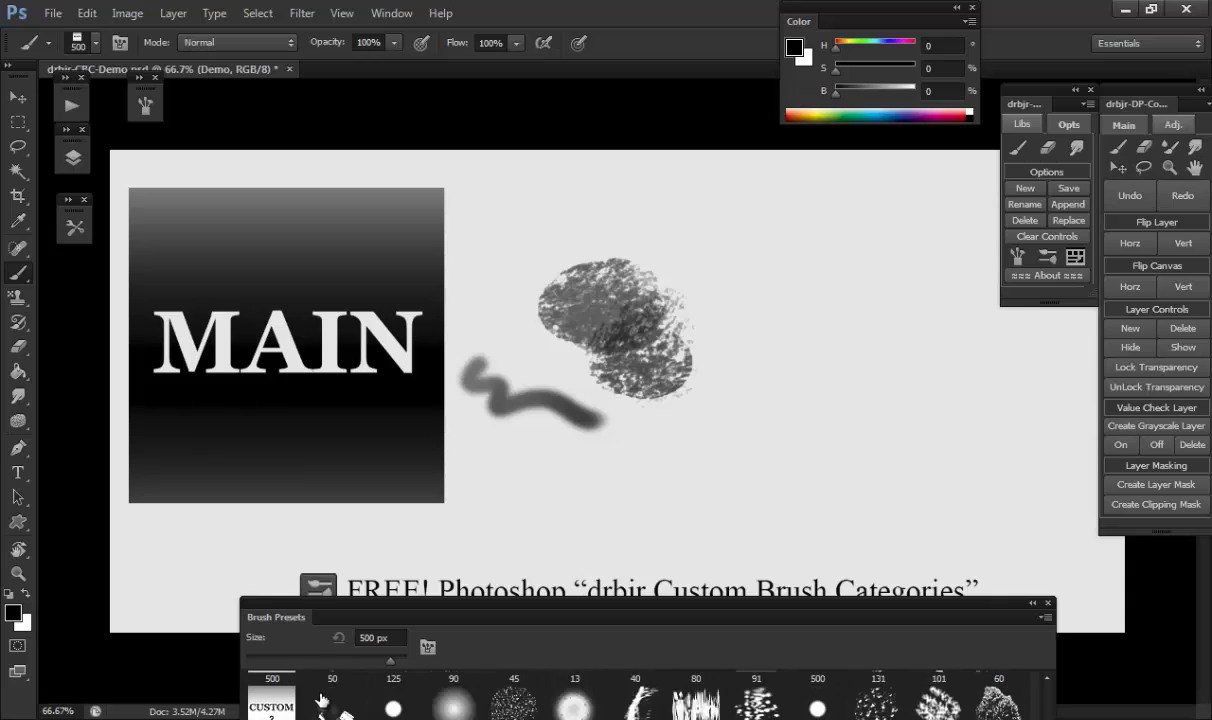
{"action": "scroll", "coordinate": [319, 701], "scroll_direction": "down", "scroll_amount": 1}
{"action": "scroll", "coordinate": [321, 700], "scroll_direction": "down", "scroll_amount": 1}
{"action": "scroll", "coordinate": [320, 700], "scroll_direction": "up", "scroll_amount": 1}
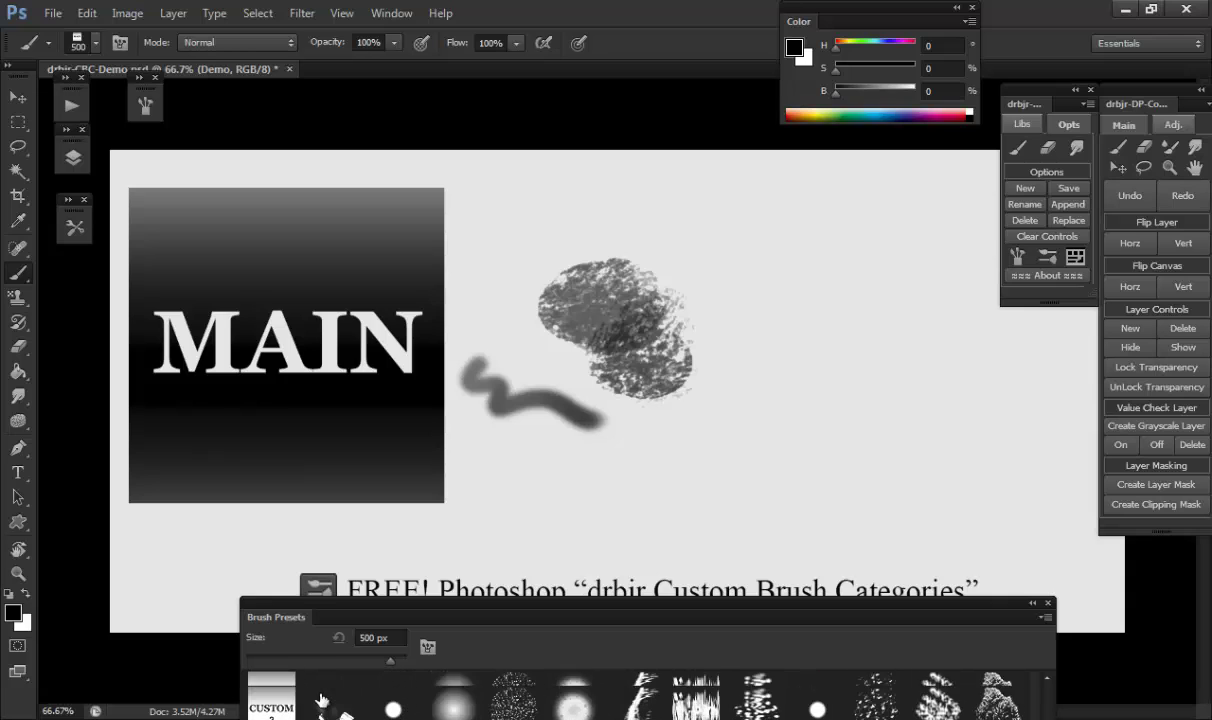
{"action": "scroll", "coordinate": [320, 700], "scroll_direction": "up", "scroll_amount": 1}
{"action": "scroll", "coordinate": [320, 700], "scroll_direction": "up", "scroll_amount": 1}
{"action": "scroll", "coordinate": [321, 699], "scroll_direction": "up", "scroll_amount": 1}
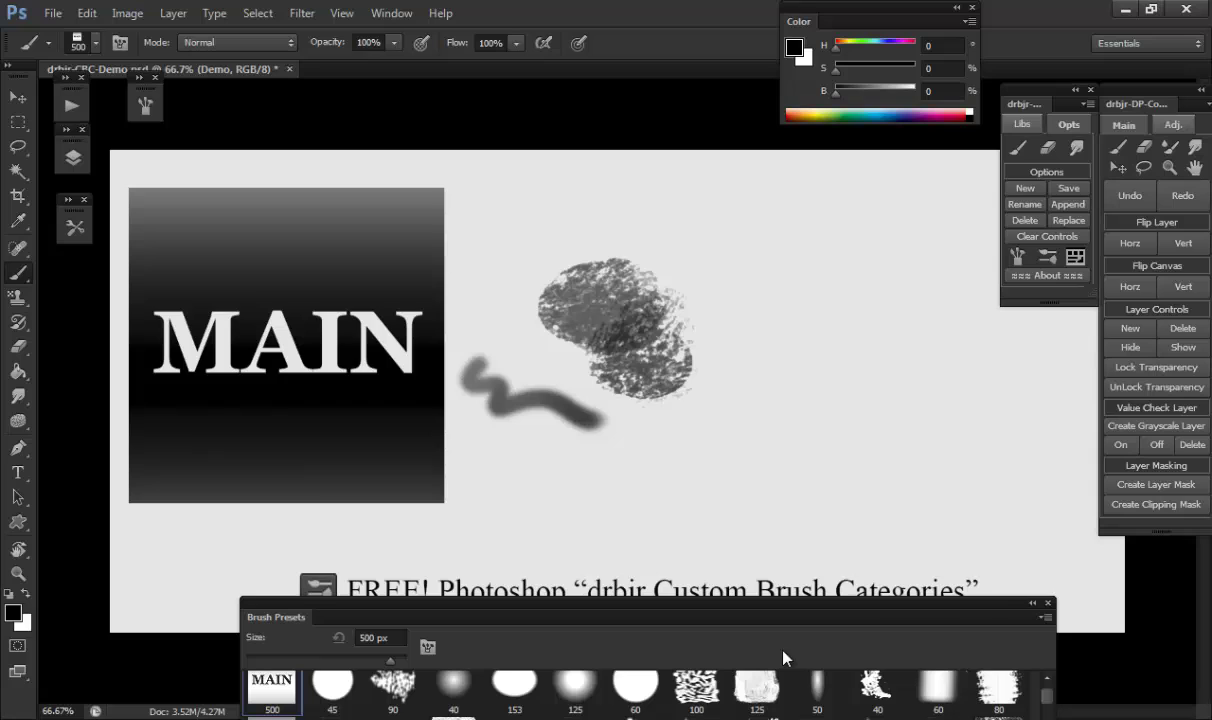
Select the 45 px round brush in Small Thumbnail view, then restore Large Thumbnail view.
{"action": "left_click", "coordinate": [1046, 617]}
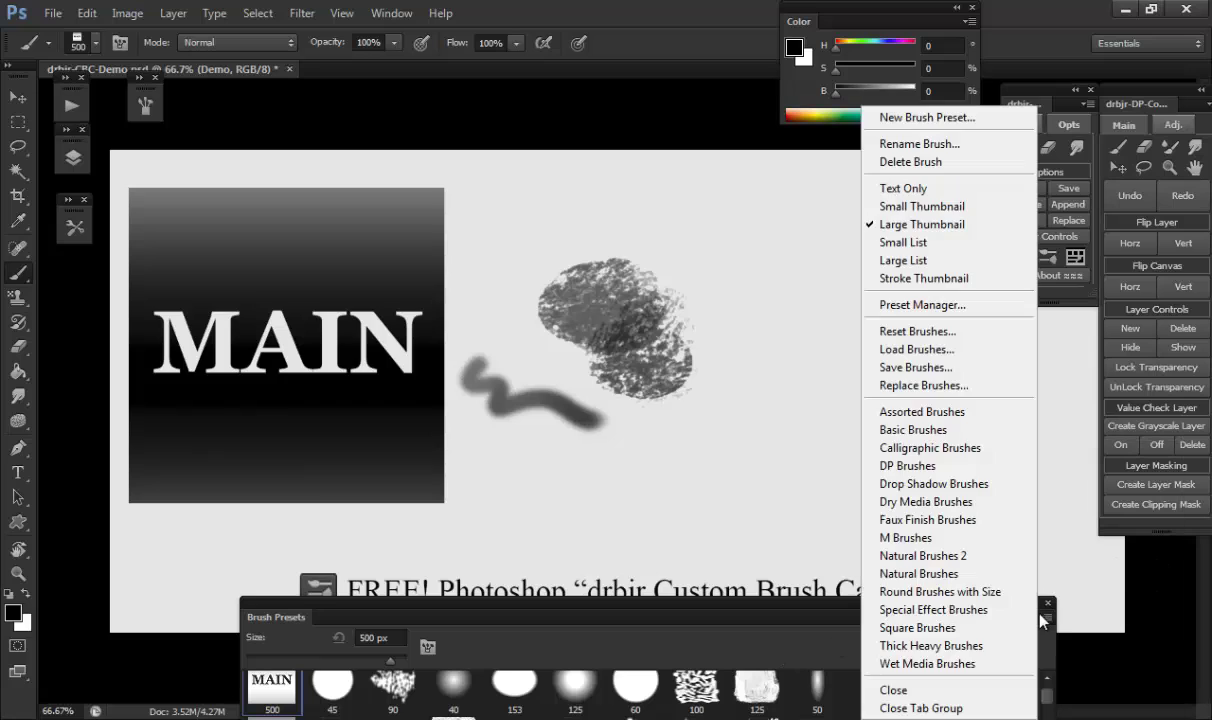
{"action": "left_click", "coordinate": [1000, 206]}
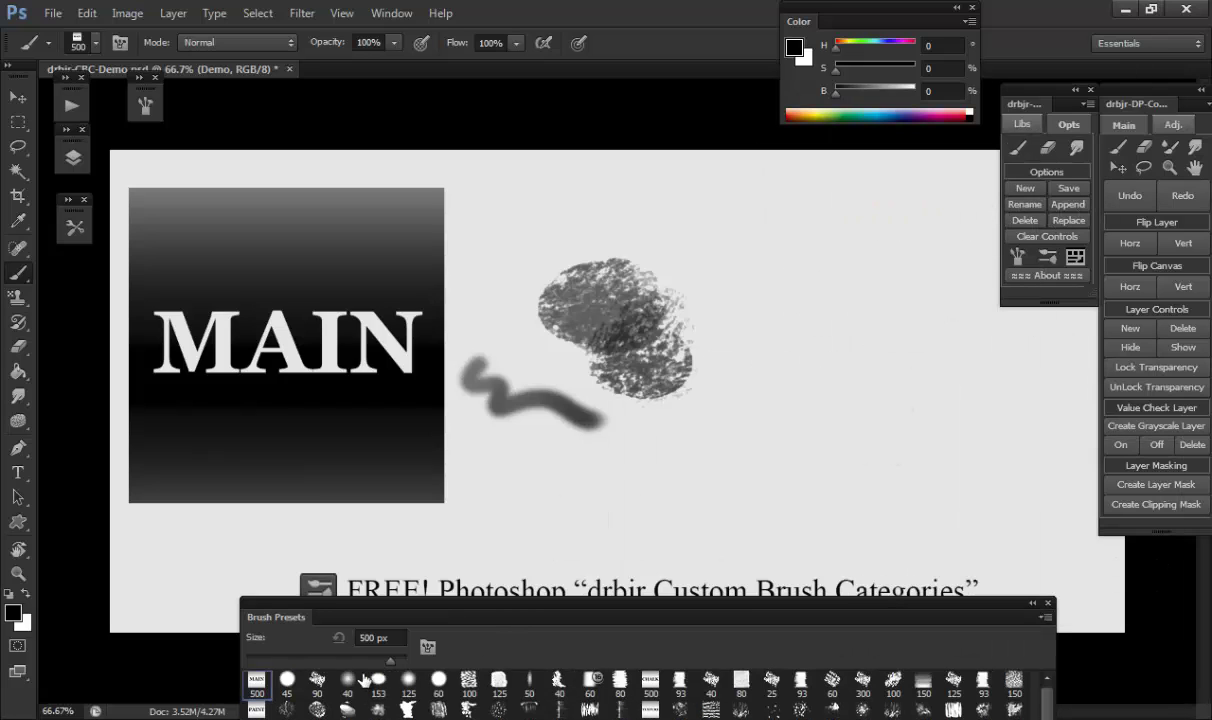
{"action": "left_click", "coordinate": [287, 682]}
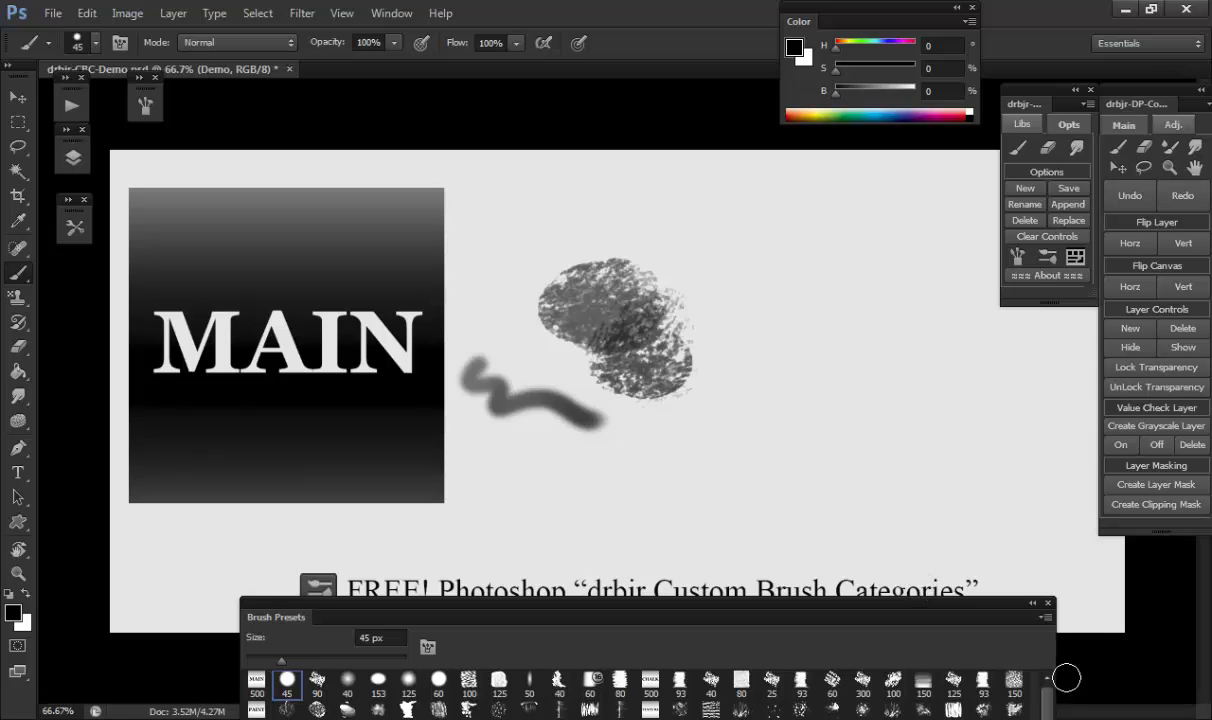
{"action": "left_click", "coordinate": [1046, 618]}
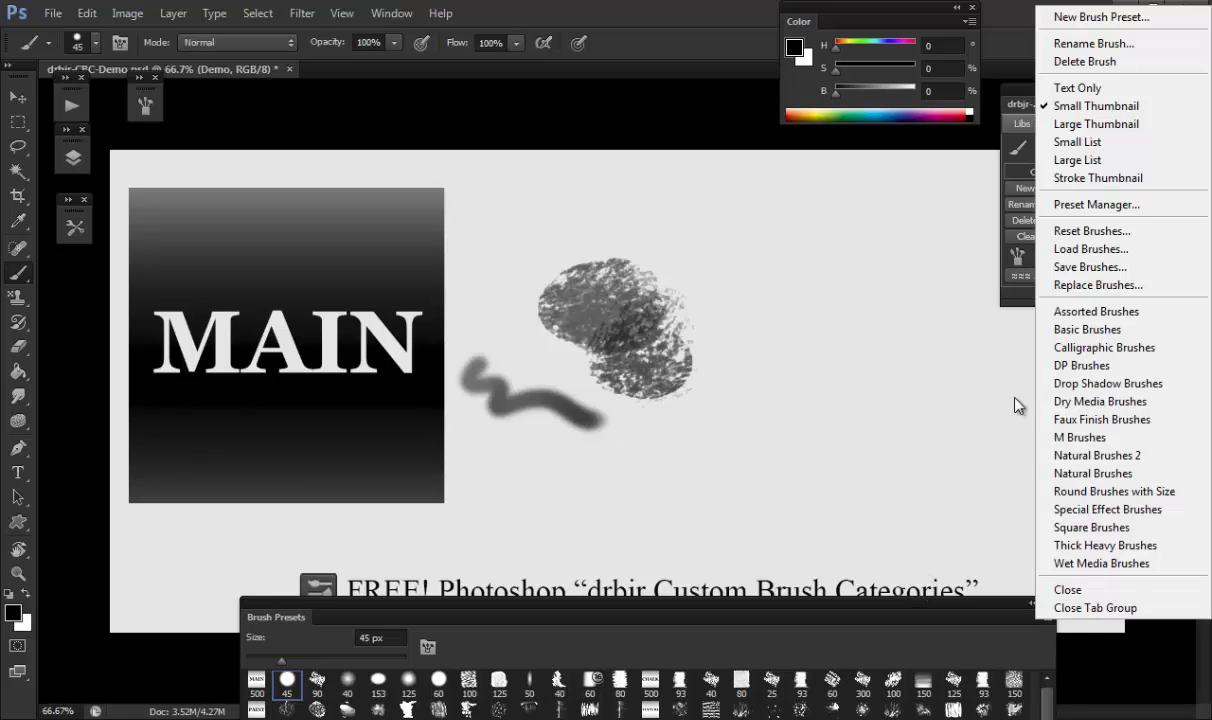
{"action": "left_click", "coordinate": [1069, 127]}
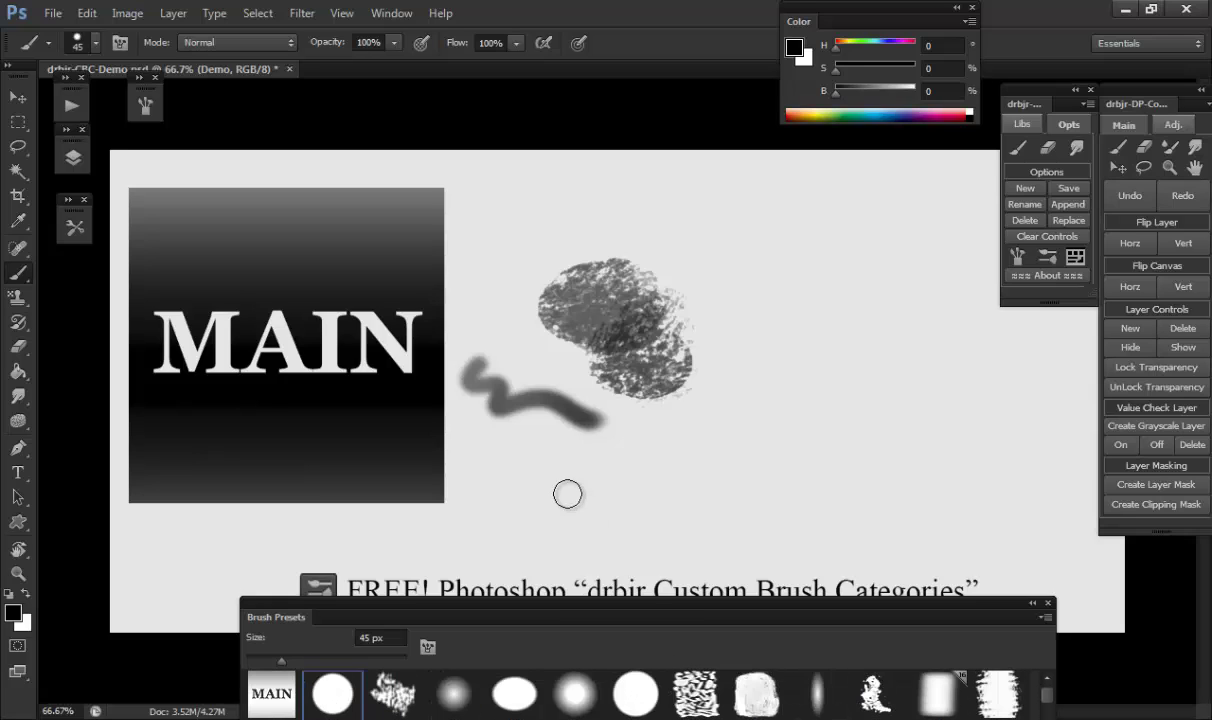
Delete the MAIN stamp and strokes to blank the canvas, then select the 45 px round brush.
{"action": "key", "text": "Delete"}
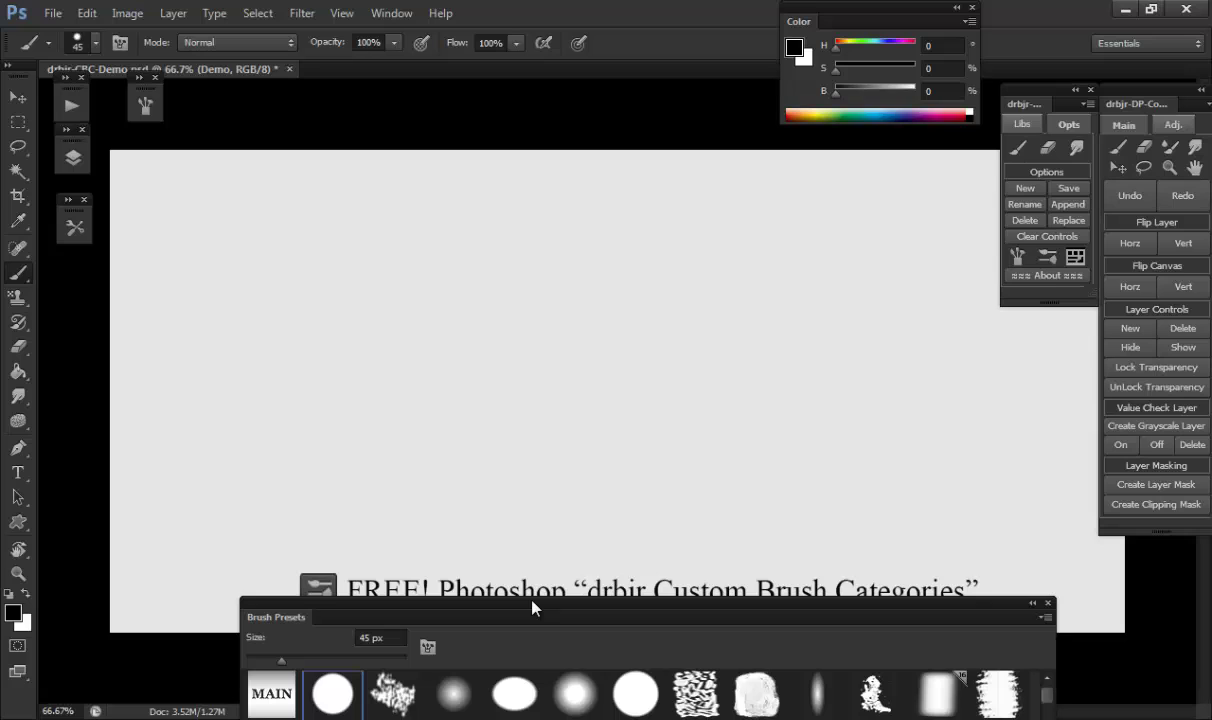
{"action": "scroll", "coordinate": [565, 680], "scroll_direction": "down", "scroll_amount": 2}
{"action": "scroll", "coordinate": [570, 684], "scroll_direction": "down", "scroll_amount": 2}
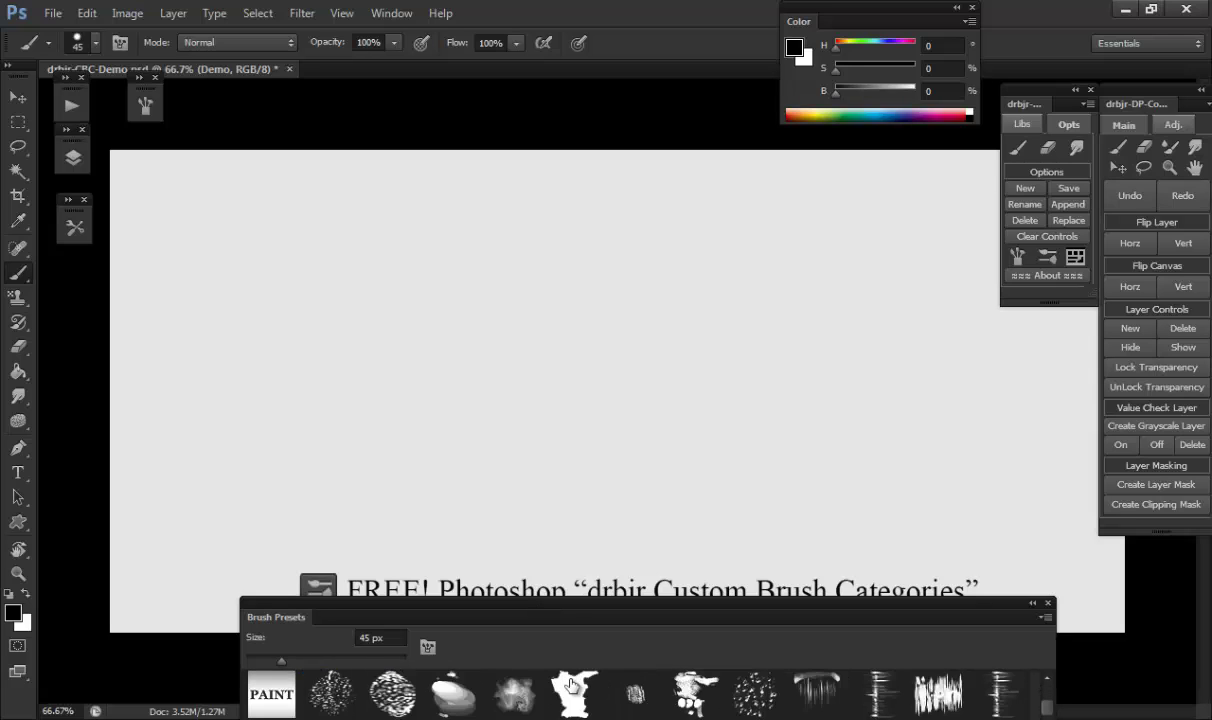
{"action": "scroll", "coordinate": [572, 685], "scroll_direction": "down", "scroll_amount": 2}
{"action": "scroll", "coordinate": [571, 684], "scroll_direction": "up", "scroll_amount": 1}
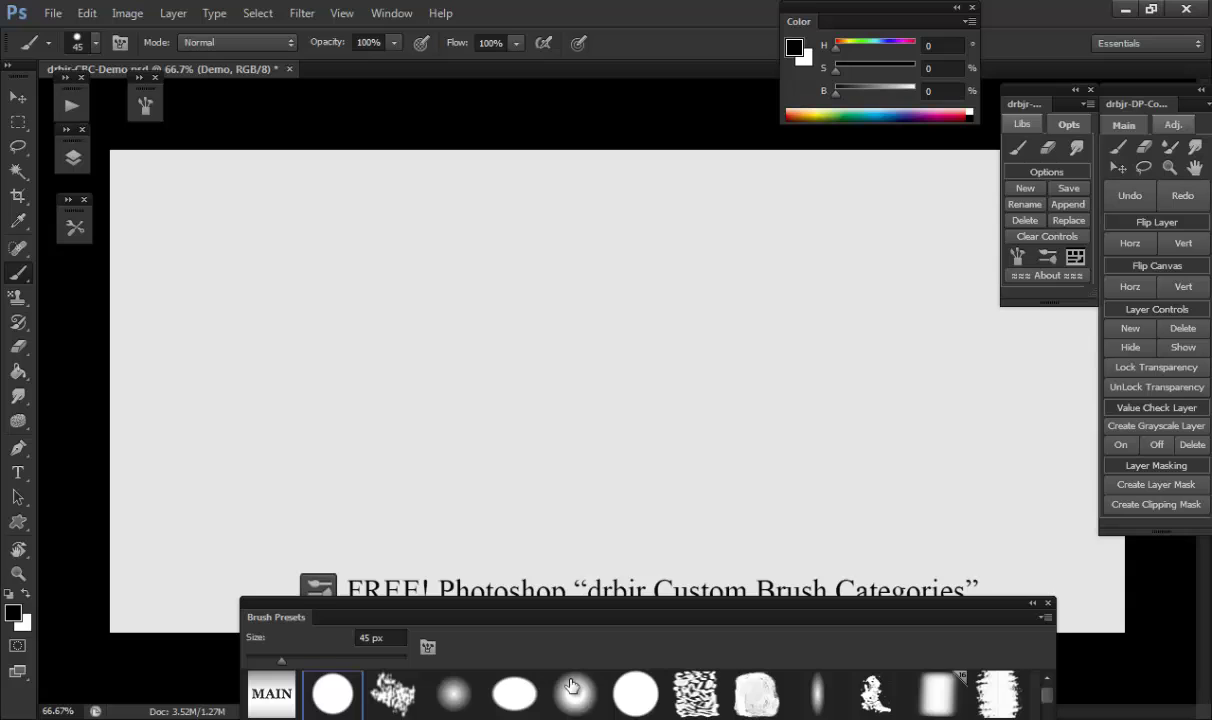
{"action": "scroll", "coordinate": [571, 684], "scroll_direction": "down", "scroll_amount": 1}
{"action": "scroll", "coordinate": [571, 684], "scroll_direction": "down", "scroll_amount": 1}
{"action": "scroll", "coordinate": [571, 684], "scroll_direction": "down", "scroll_amount": 1}
{"action": "scroll", "coordinate": [571, 684], "scroll_direction": "down", "scroll_amount": 1}
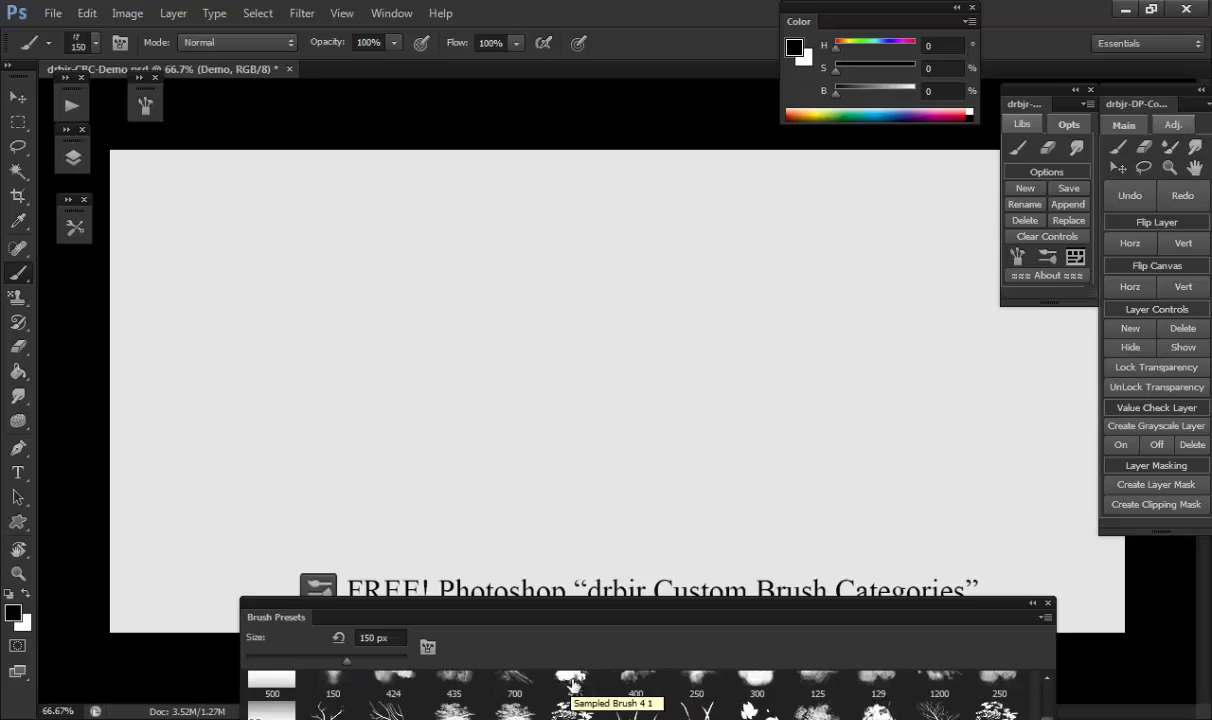
{"action": "scroll", "coordinate": [571, 684], "scroll_direction": "up", "scroll_amount": 2}
{"action": "scroll", "coordinate": [571, 684], "scroll_direction": "up", "scroll_amount": 1}
{"action": "scroll", "coordinate": [571, 684], "scroll_direction": "up", "scroll_amount": 2}
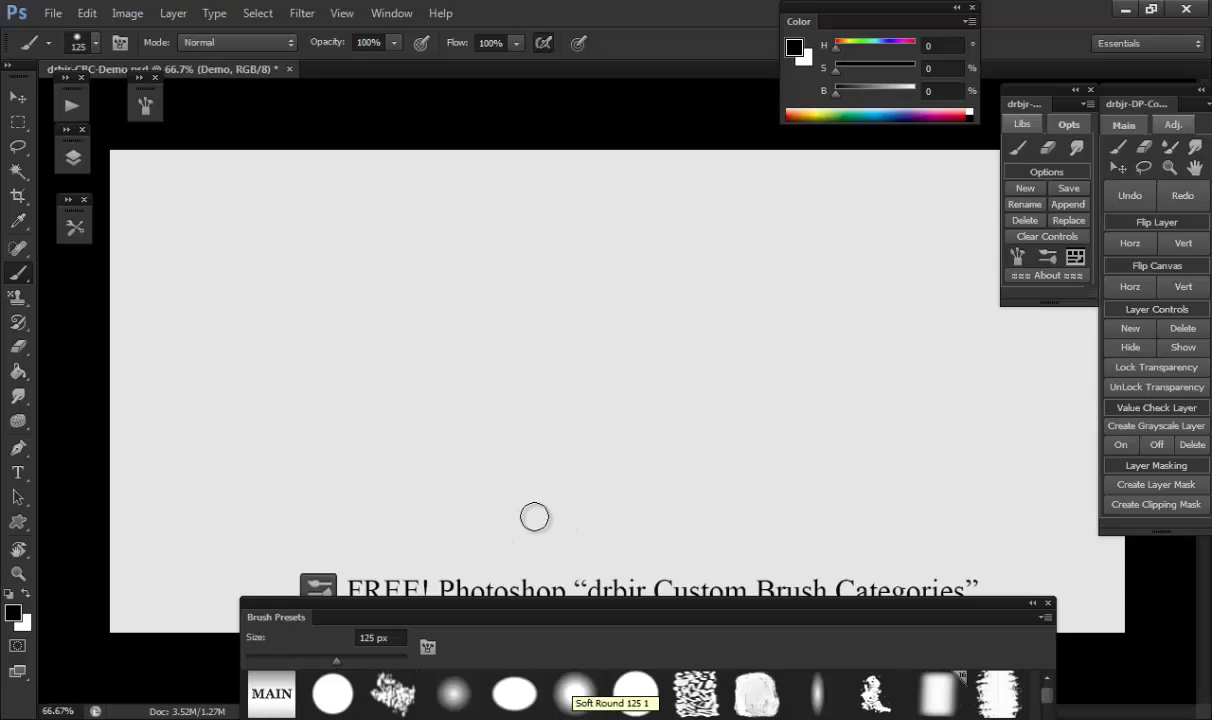
{"action": "left_click", "coordinate": [332, 693]}
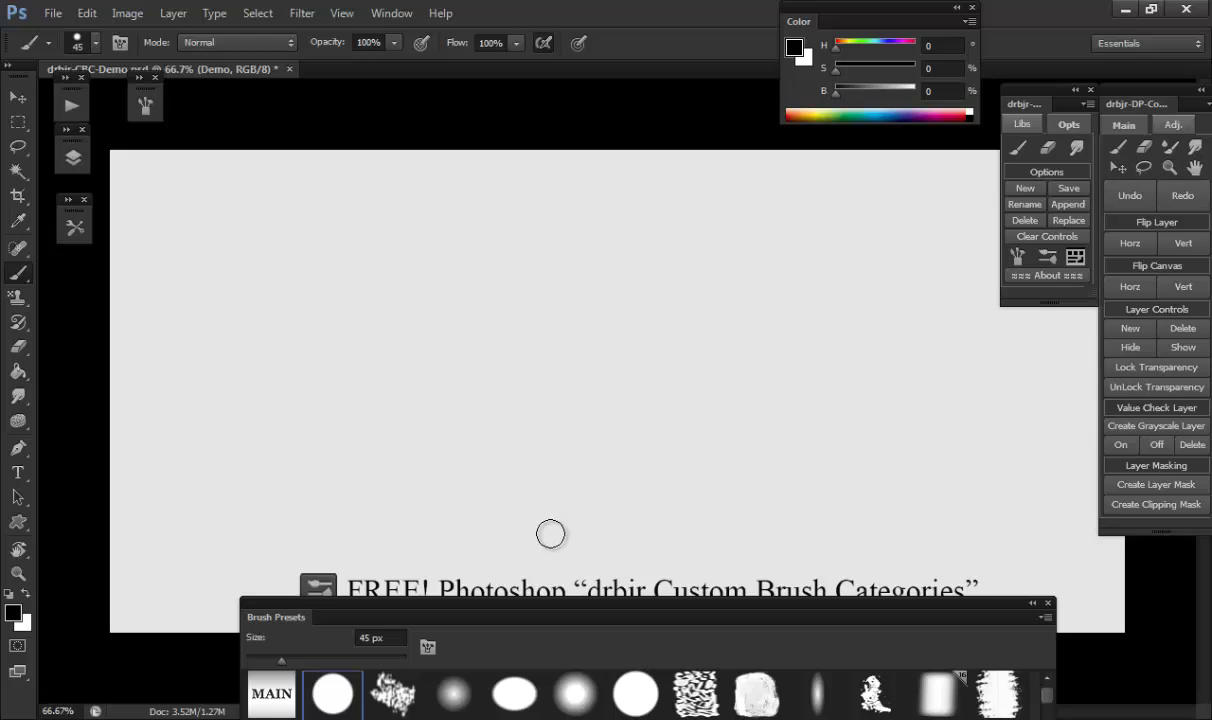
Briefly enlarge the brush from 60 to 80 px, then return to the 45 px round brush.
{"action": "scroll", "coordinate": [610, 678], "scroll_direction": "down", "scroll_amount": 1}
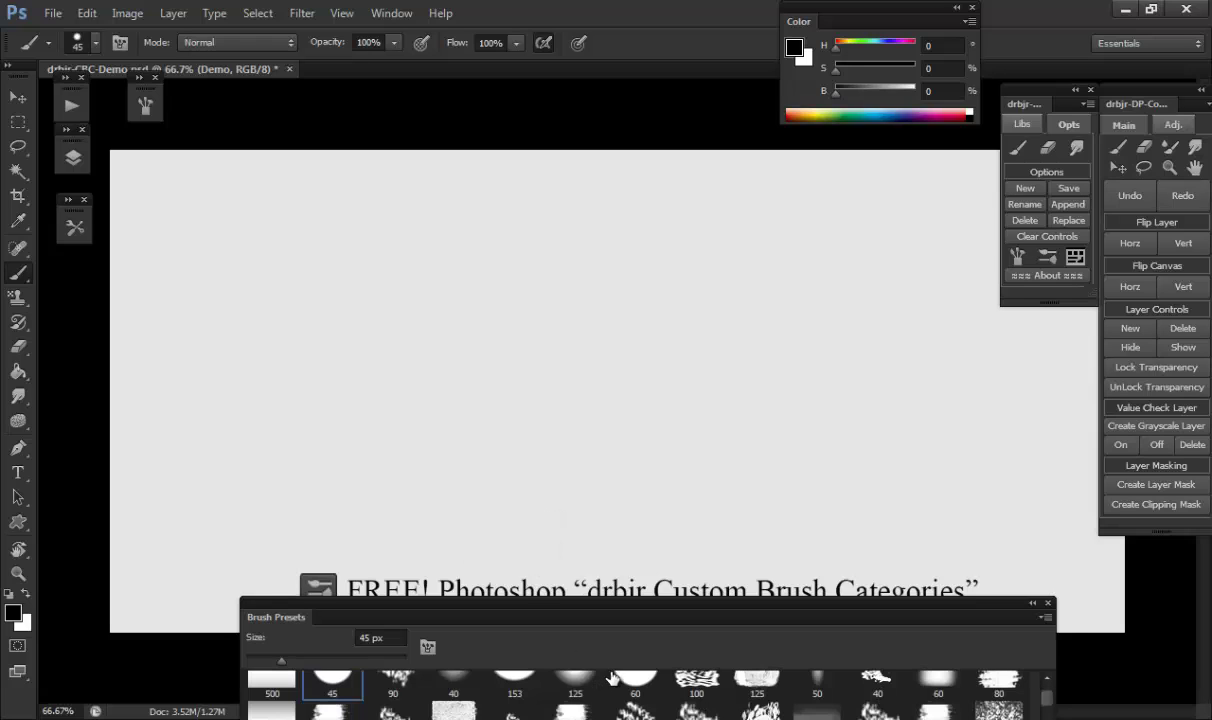
{"action": "scroll", "coordinate": [612, 678], "scroll_direction": "up", "scroll_amount": 1}
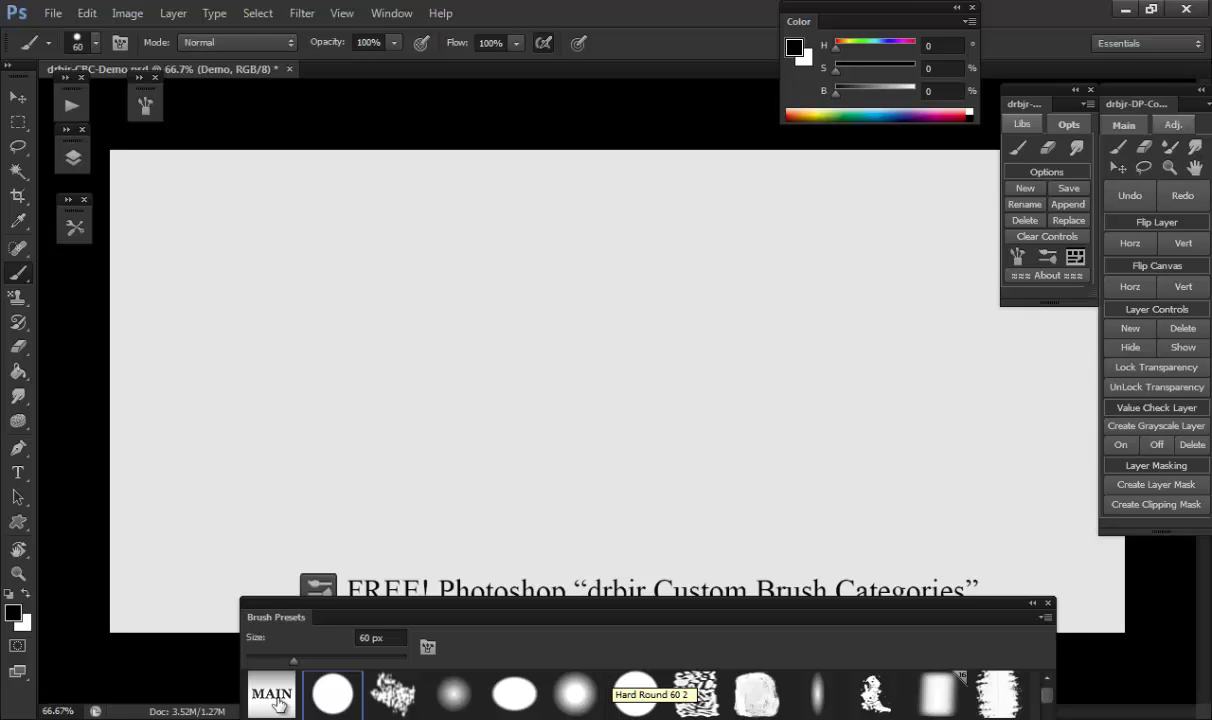
{"action": "key", "text": "bracketright"}
{"action": "key", "text": "bracketright"}
{"action": "left_click", "coordinate": [982, 693]}
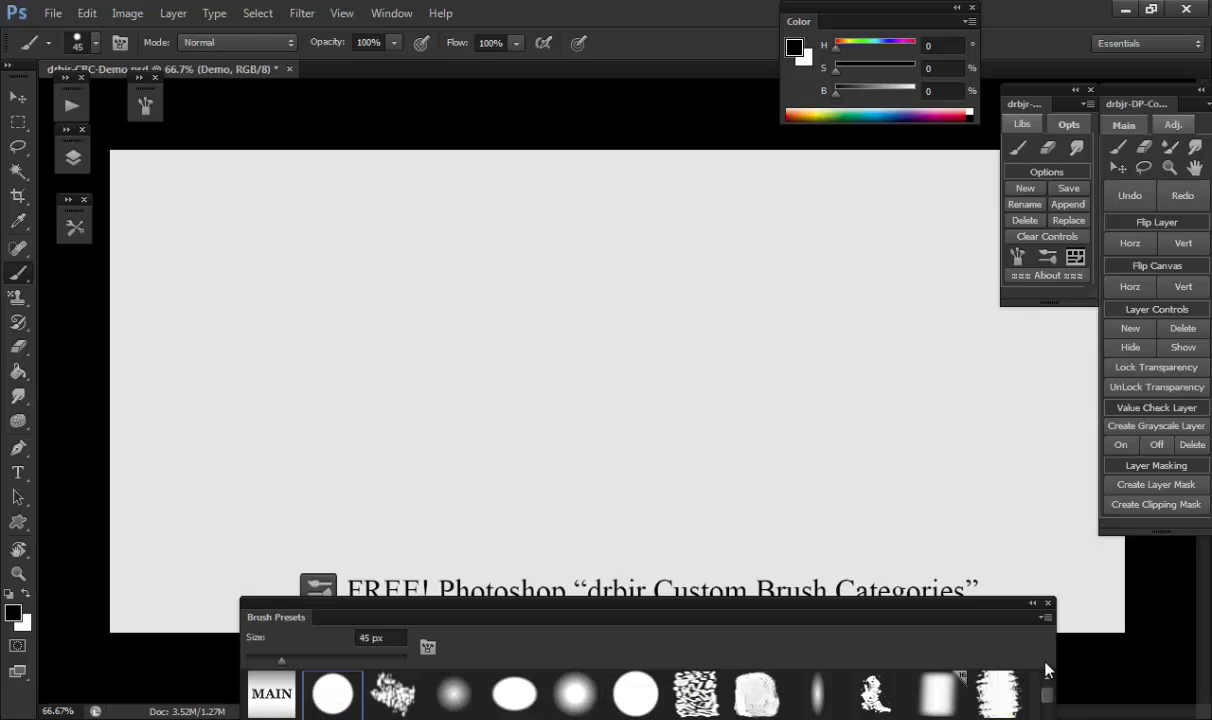
Narrow the docked Brush Presets list, shift it left, and choose the custom 73 px brush preset.
{"action": "mouse_move", "coordinate": [1058, 657]}
{"action": "left_mouse_down"}
{"action": "mouse_move", "coordinate": [1029, 648]}
{"action": "mouse_move", "coordinate": [1131, 634]}
{"action": "mouse_move", "coordinate": [1035, 640]}
{"action": "mouse_move", "coordinate": [1045, 640]}
{"action": "left_mouse_up"}
{"action": "mouse_move", "coordinate": [776, 609]}
{"action": "left_mouse_down"}
{"action": "mouse_move", "coordinate": [690, 306]}
{"action": "mouse_move", "coordinate": [717, 590]}
{"action": "mouse_move", "coordinate": [760, 638]}
{"action": "mouse_move", "coordinate": [590, 572]}
{"action": "mouse_move", "coordinate": [749, 553]}
{"action": "mouse_move", "coordinate": [765, 617]}
{"action": "mouse_move", "coordinate": [743, 611]}
{"action": "left_mouse_up"}
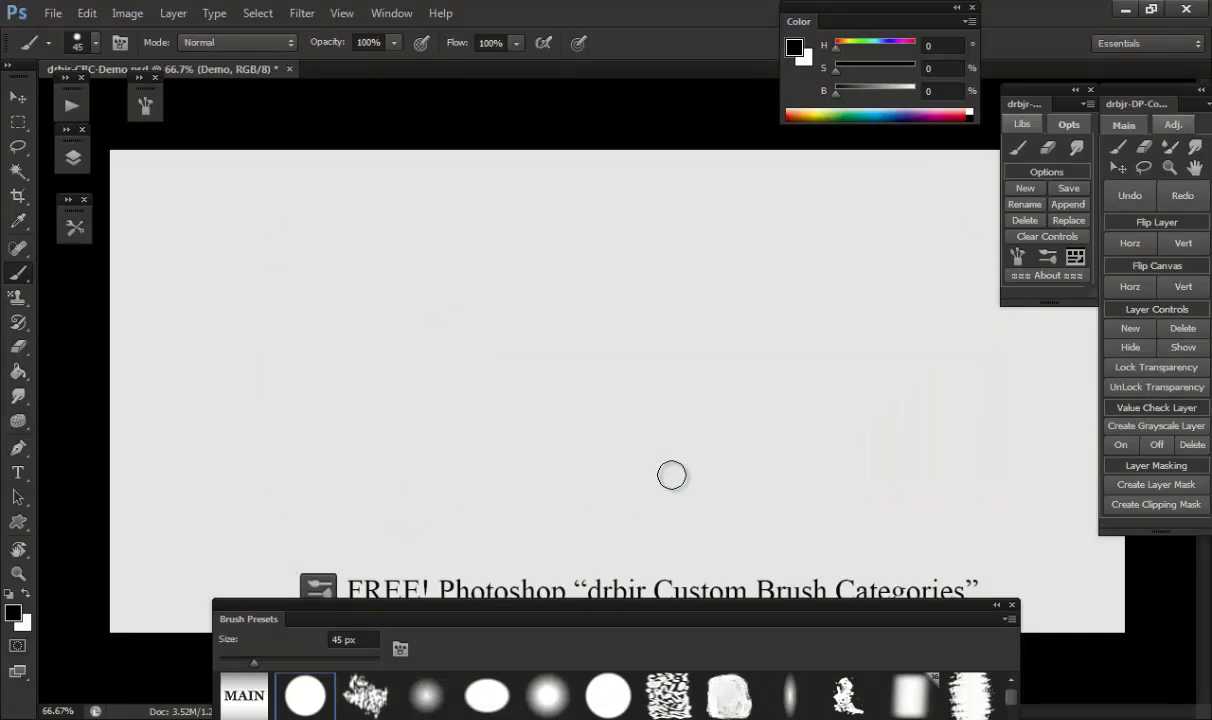
{"action": "left_click", "coordinate": [75, 226]}
{"action": "left_click", "coordinate": [135, 211]}
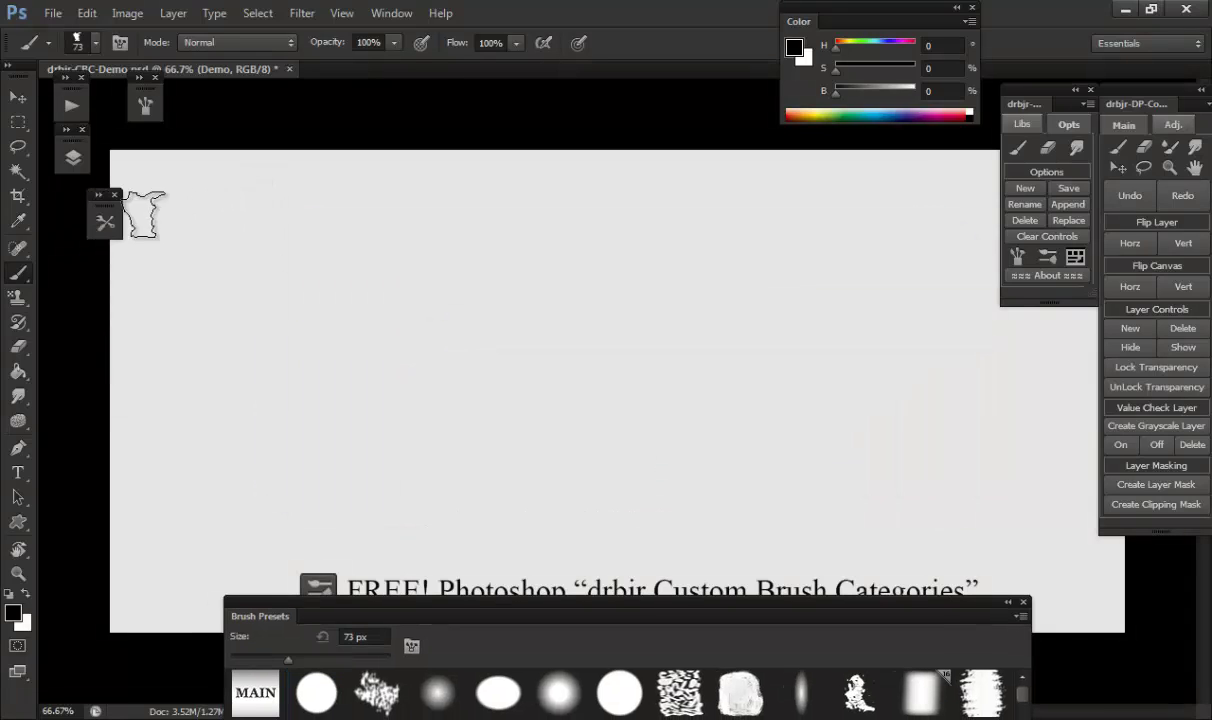